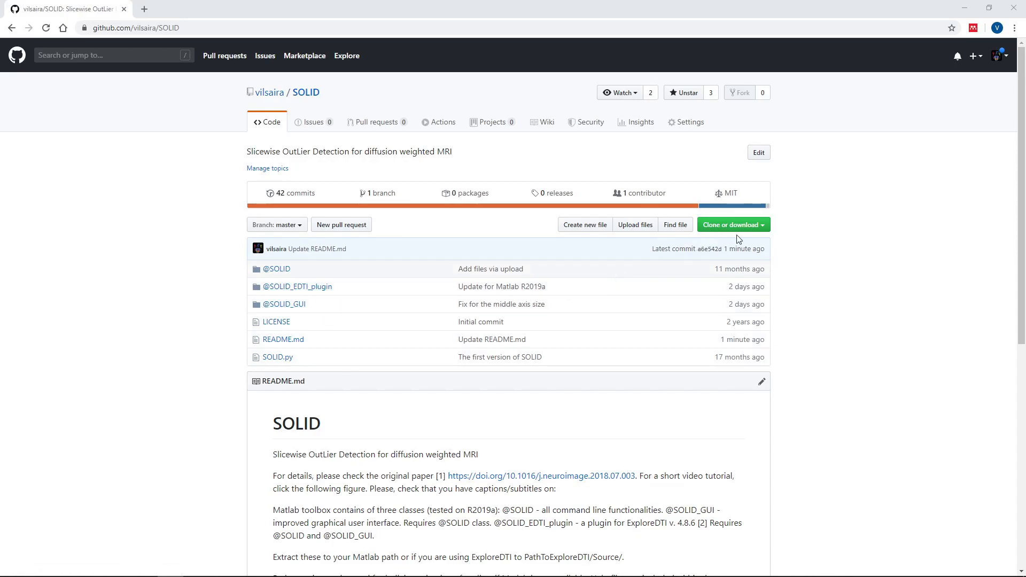
Download the SOLID repository from GitHub as a ZIP archive.
{"action": "left_click", "coordinate": [761, 228]}
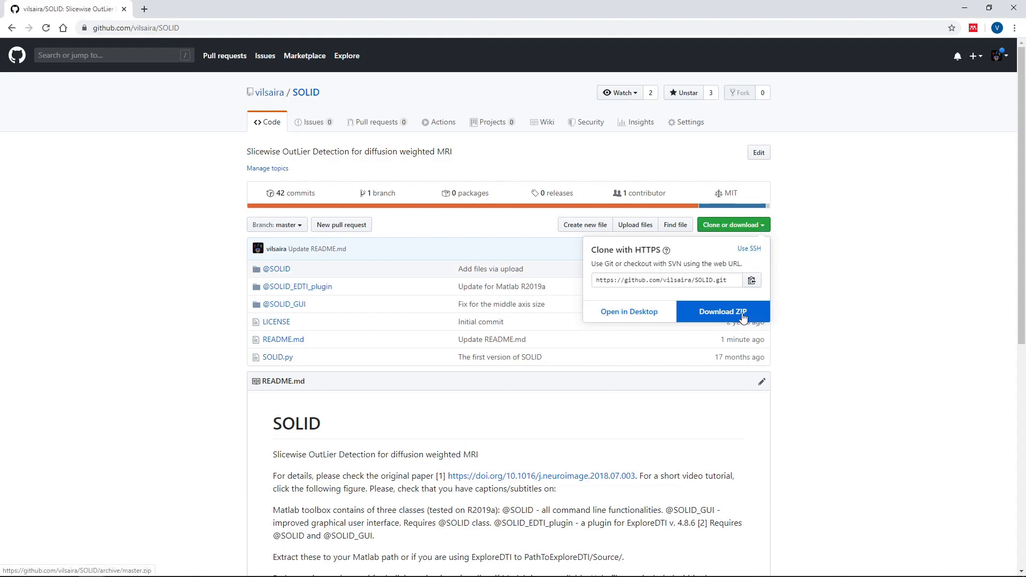
{"action": "left_click", "coordinate": [744, 315]}
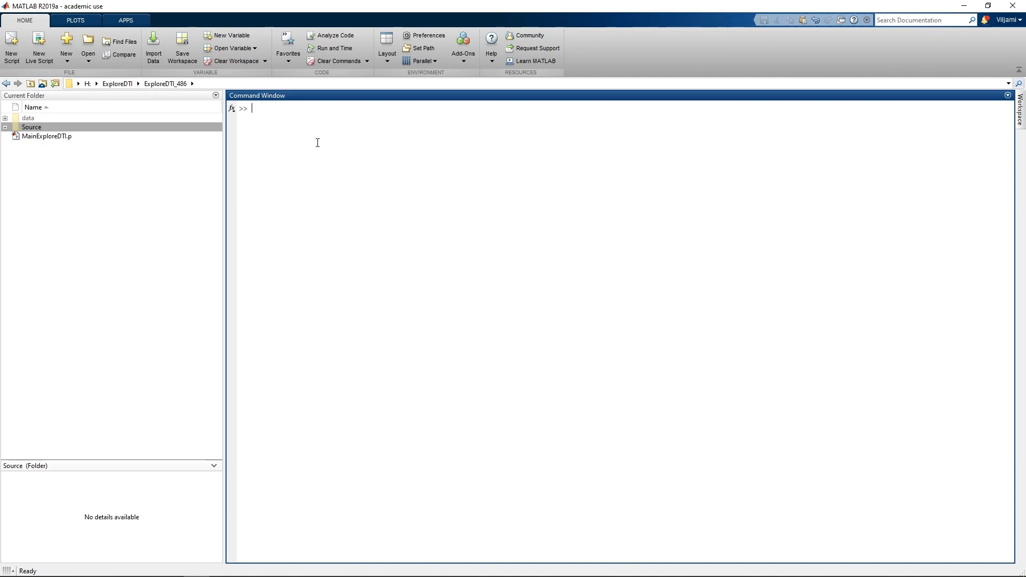
{"action": "left_click", "coordinate": [4, 128]}
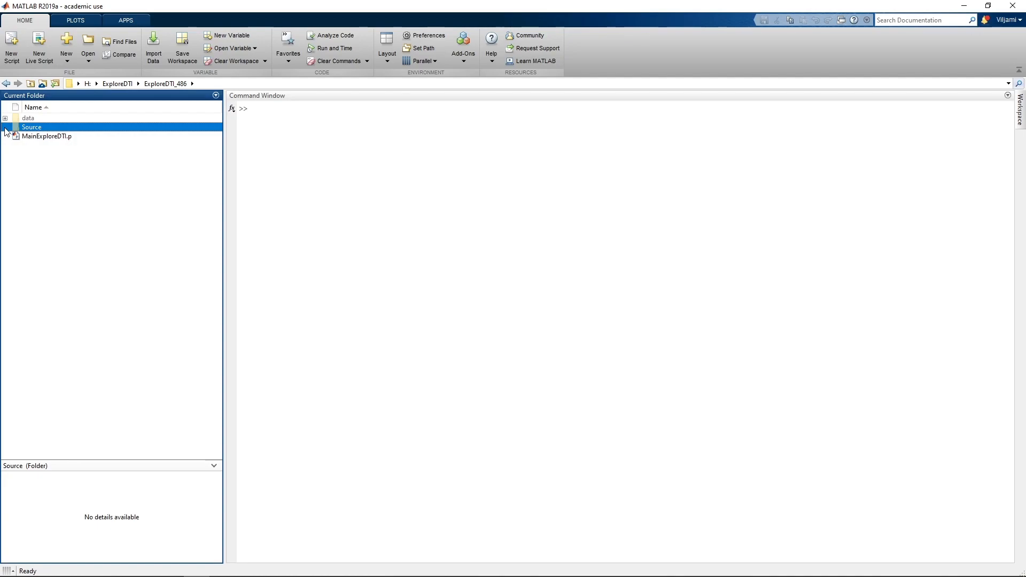
{"action": "left_click_drag", "start_coordinate": [53, 138], "coordinate": [59, 160]}
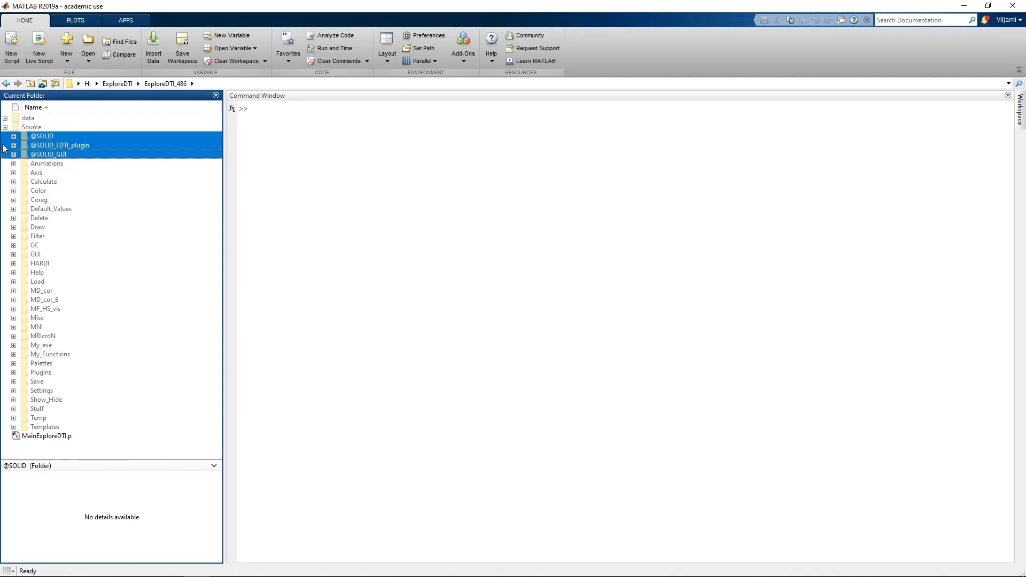
{"action": "left_click", "coordinate": [5, 127]}
Start ExploreDTI from the MATLAB command window with the command MainExploreDTI.
{"action": "left_click", "coordinate": [276, 158]}
{"action": "type", "text": "MainExploreDTI"}
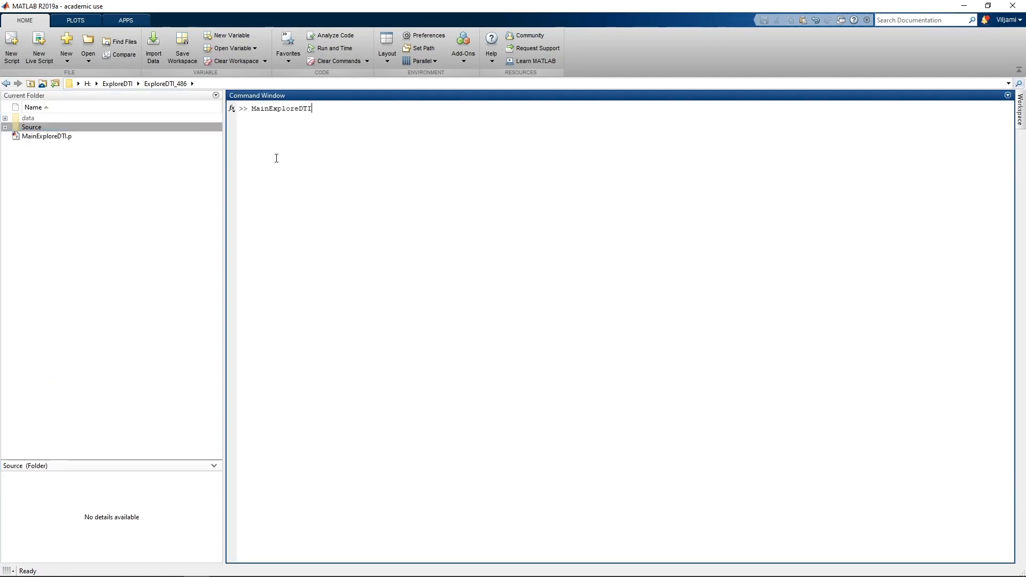
{"action": "key", "text": "Return"}
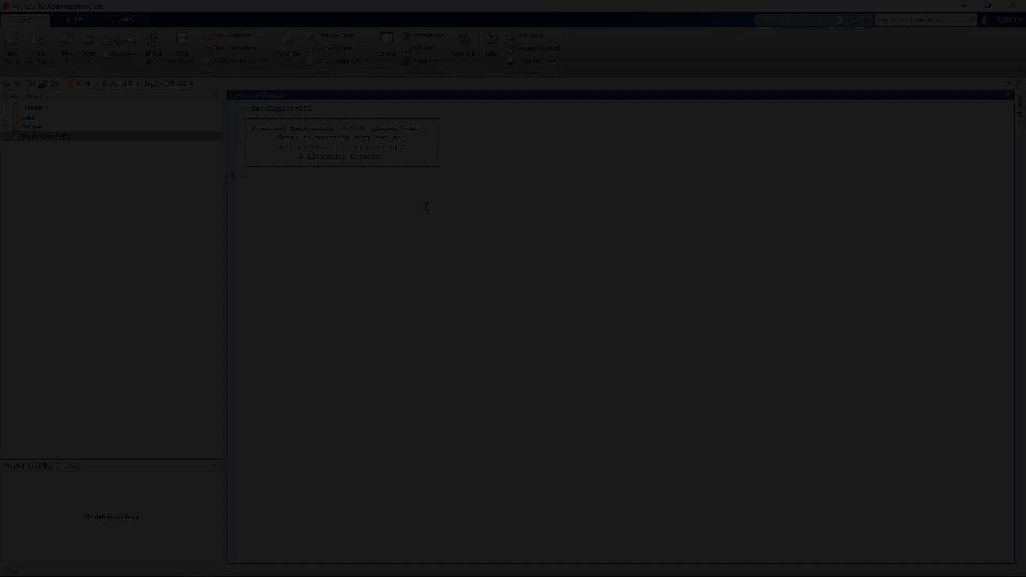
Run SOLID_EDTI_plugin in the MATLAB command window to load the SOLID plugin into ExploreDTI.
{"action": "type", "text": "s"}
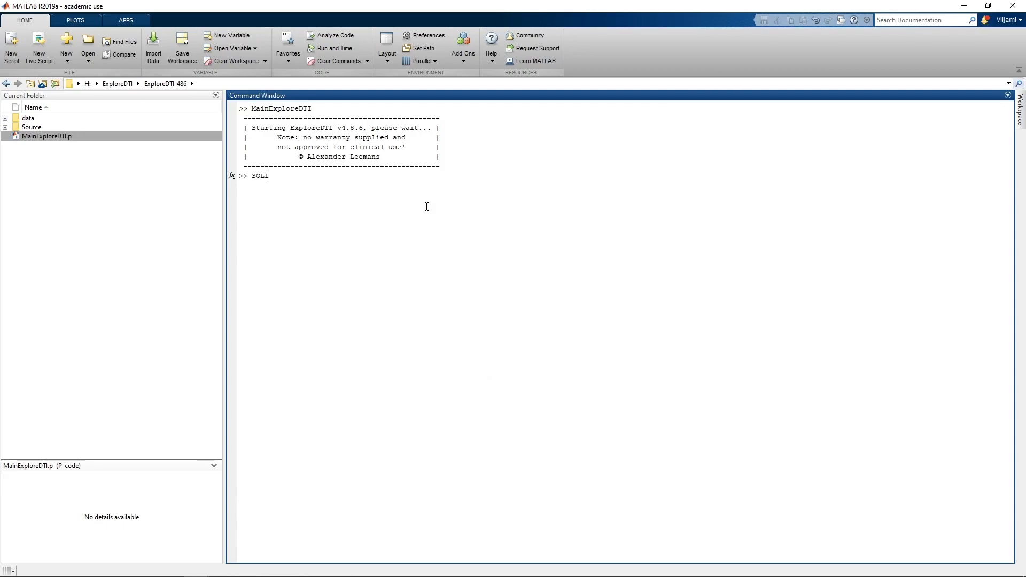
{"action": "type", "text": "OLID_EDTI_plugin"}
{"action": "key", "text": "Return"}
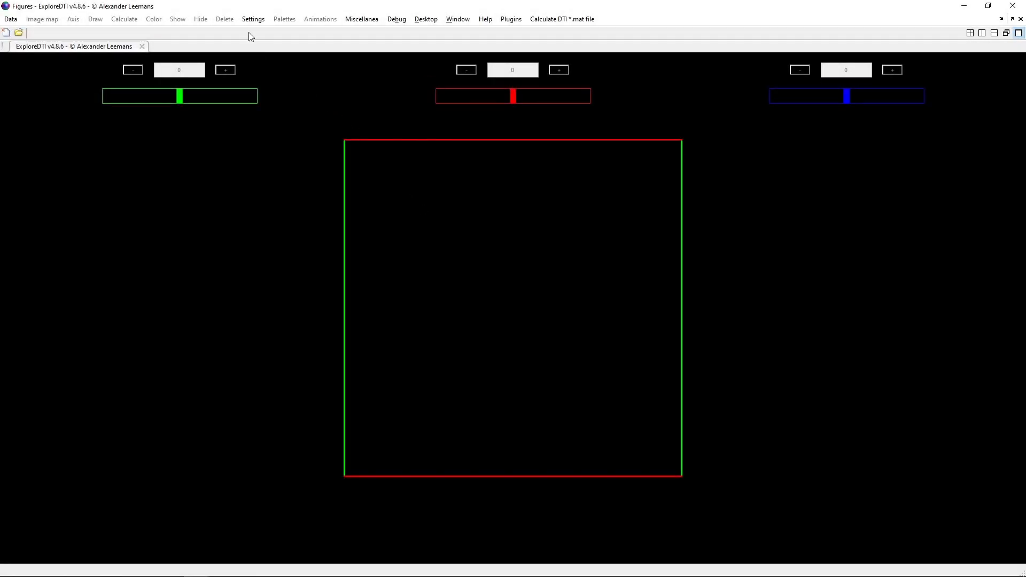
Review the SOLID parameters for metric, lower and upper thresholds, masking and result output, and accept them.
{"action": "left_click", "coordinate": [253, 19]}
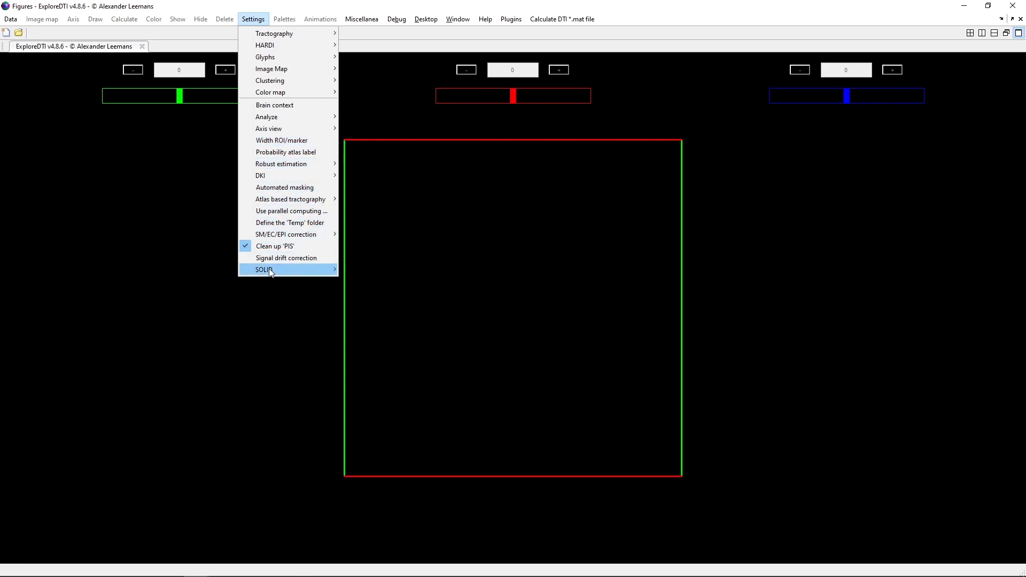
{"action": "mouse_move", "coordinate": [271, 273]}
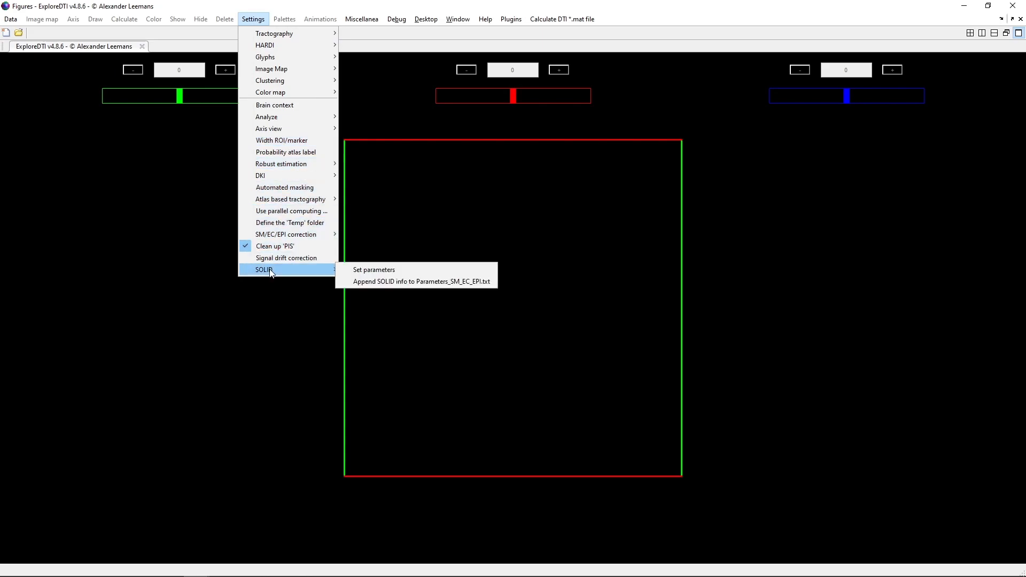
{"action": "left_click", "coordinate": [363, 270]}
{"action": "key", "text": "Tab"}
{"action": "key", "text": "Tab"}
{"action": "key", "text": "Tab"}
{"action": "key", "text": "Tab"}
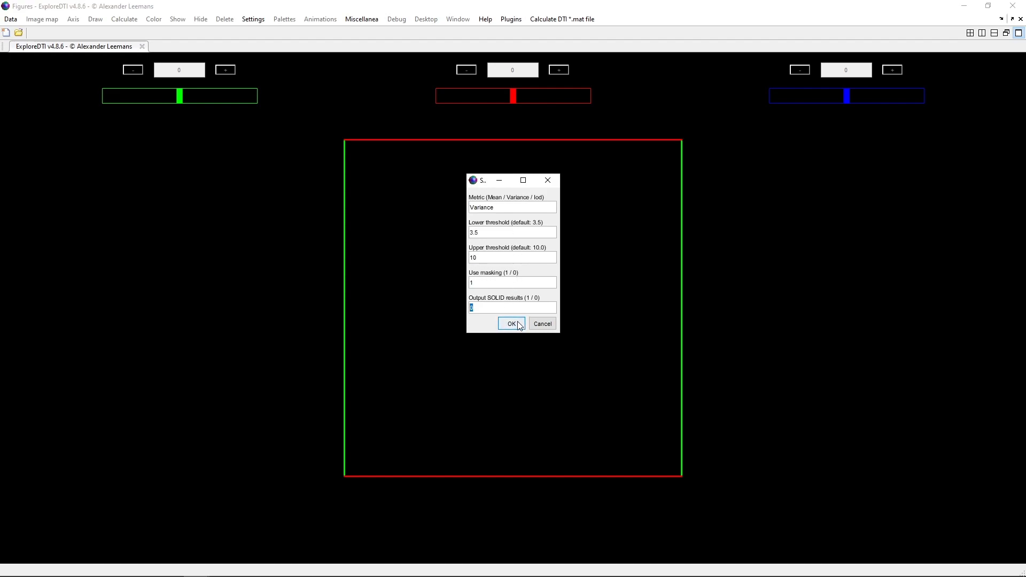
{"action": "left_click", "coordinate": [512, 324]}
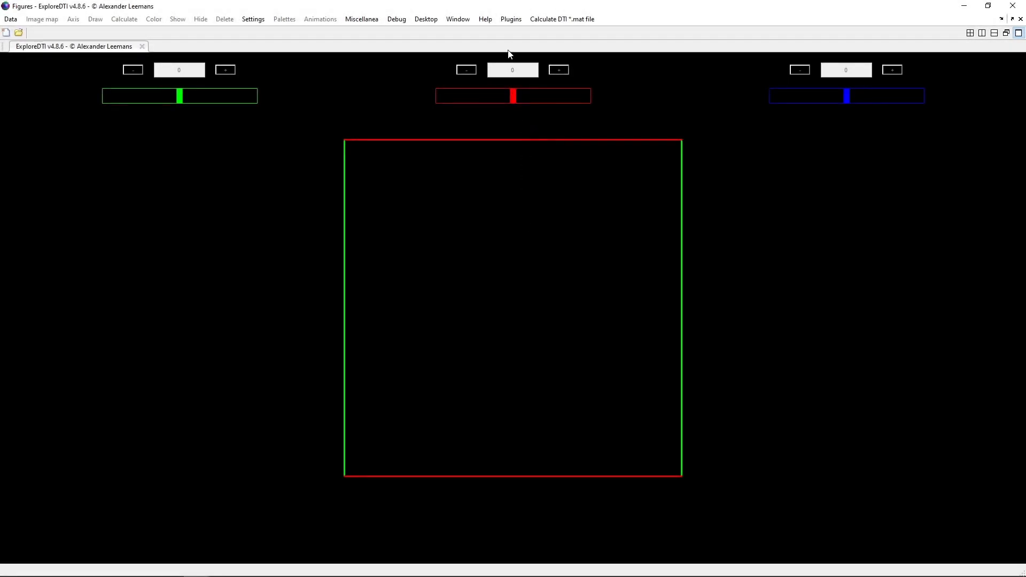
{"action": "left_click", "coordinate": [512, 24]}
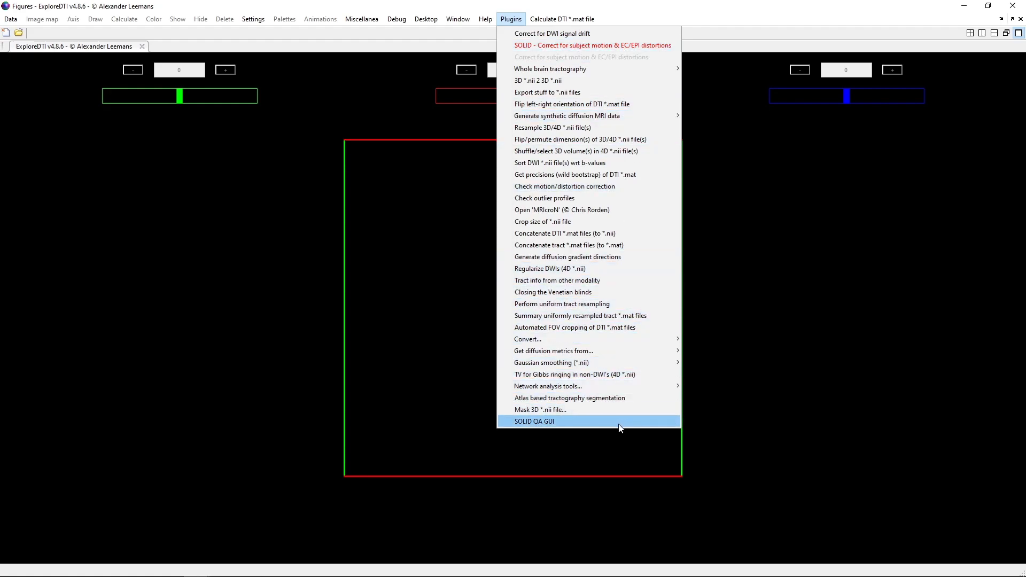
{"action": "left_click", "coordinate": [371, 410]}
Load the DTI file example.mat from the ExploreDTI_486 data folder.
{"action": "left_click", "coordinate": [10, 20]}
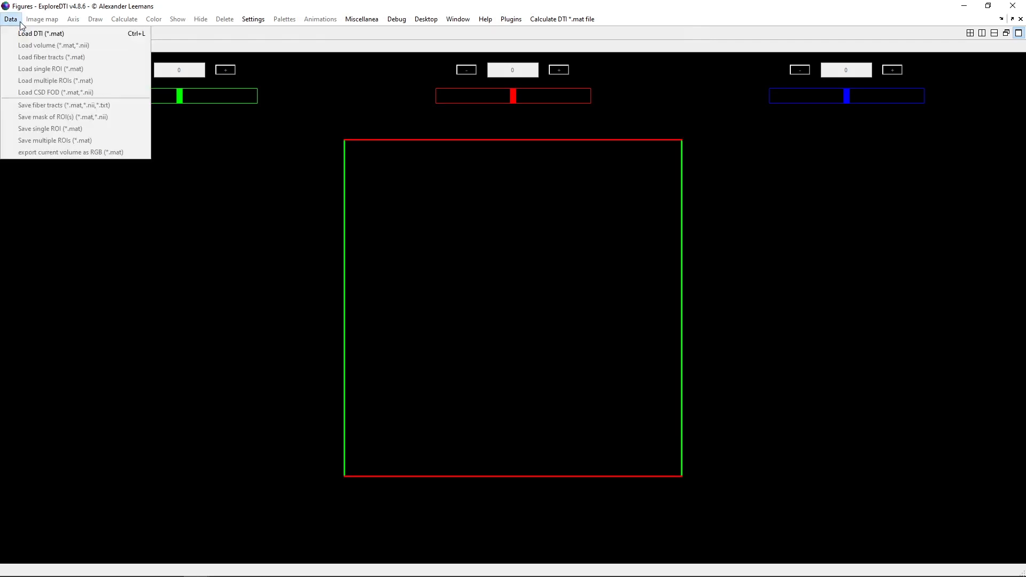
{"action": "left_click", "coordinate": [21, 34]}
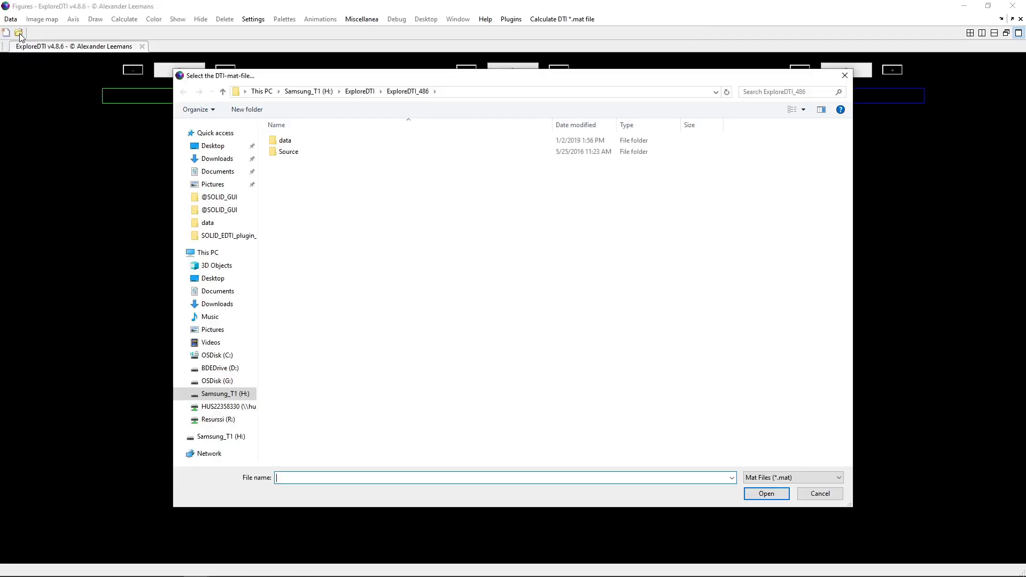
{"action": "double_click", "coordinate": [303, 147]}
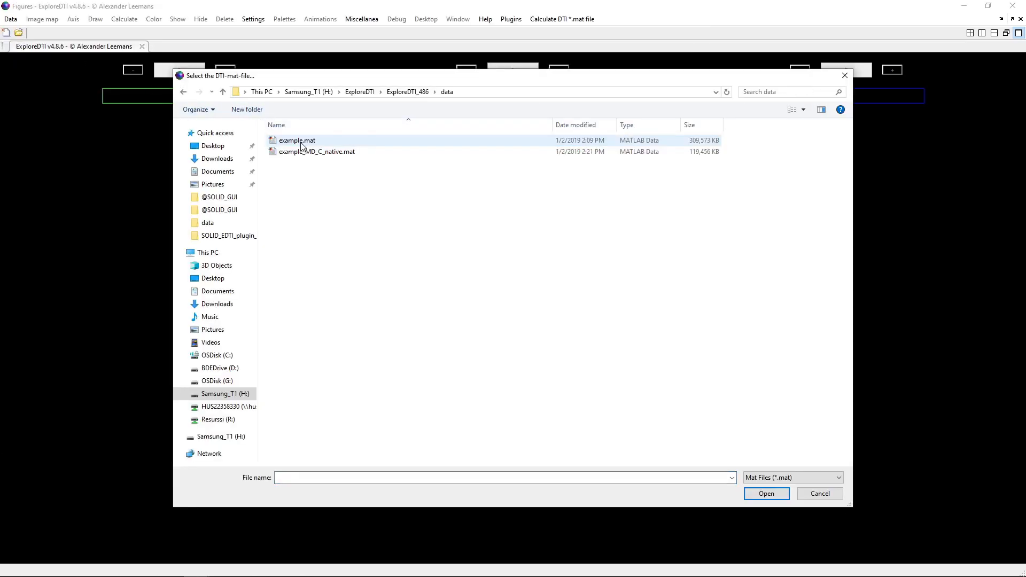
{"action": "double_click", "coordinate": [302, 141]}
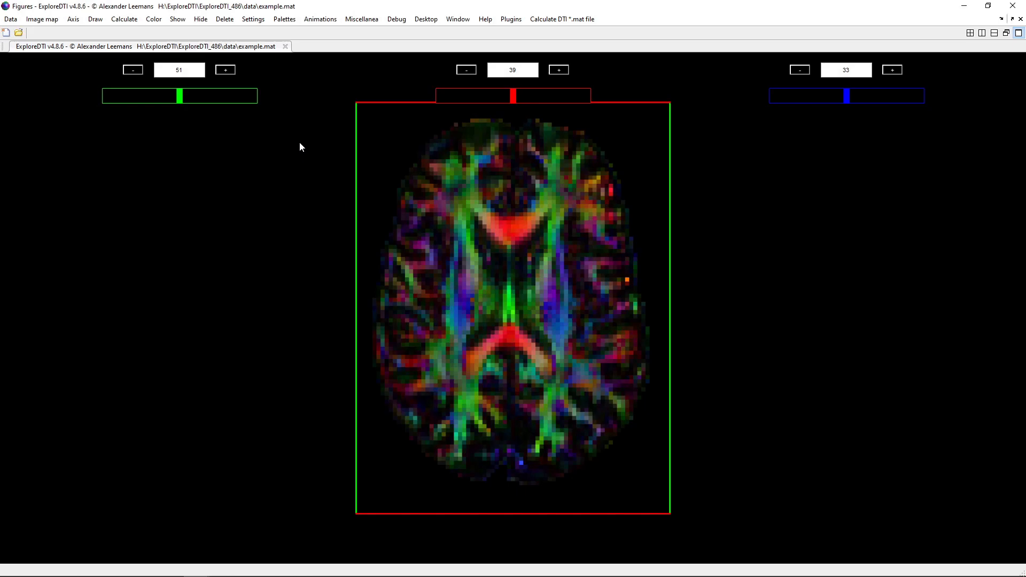
Step upward through the axial slices of the loaded DTI data to slice 42 and inspect them.
{"action": "left_click", "coordinate": [884, 73]}
{"action": "left_click", "coordinate": [884, 72]}
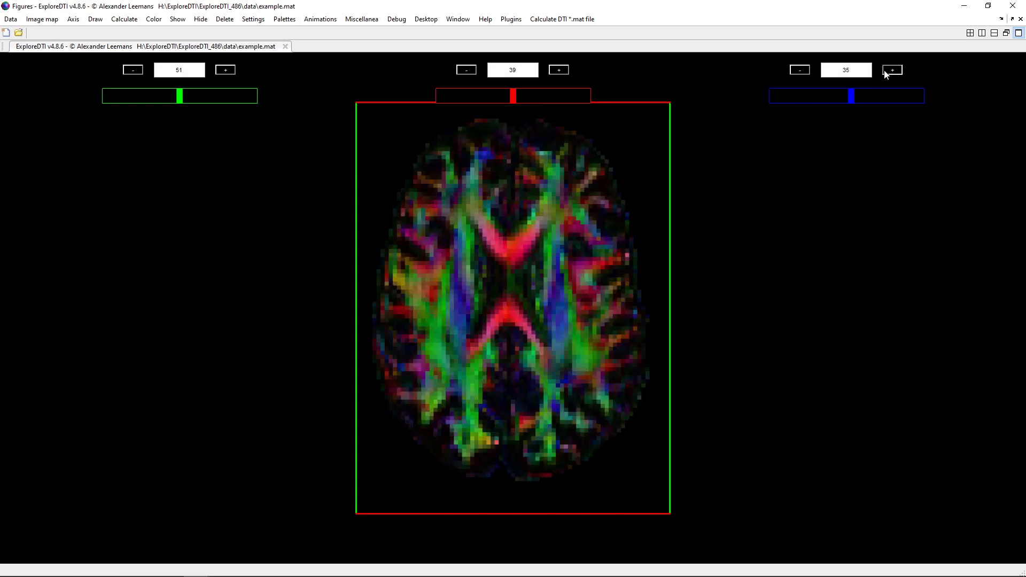
{"action": "left_click", "coordinate": [884, 72]}
{"action": "left_click", "coordinate": [884, 72]}
{"action": "left_click", "coordinate": [884, 72]}
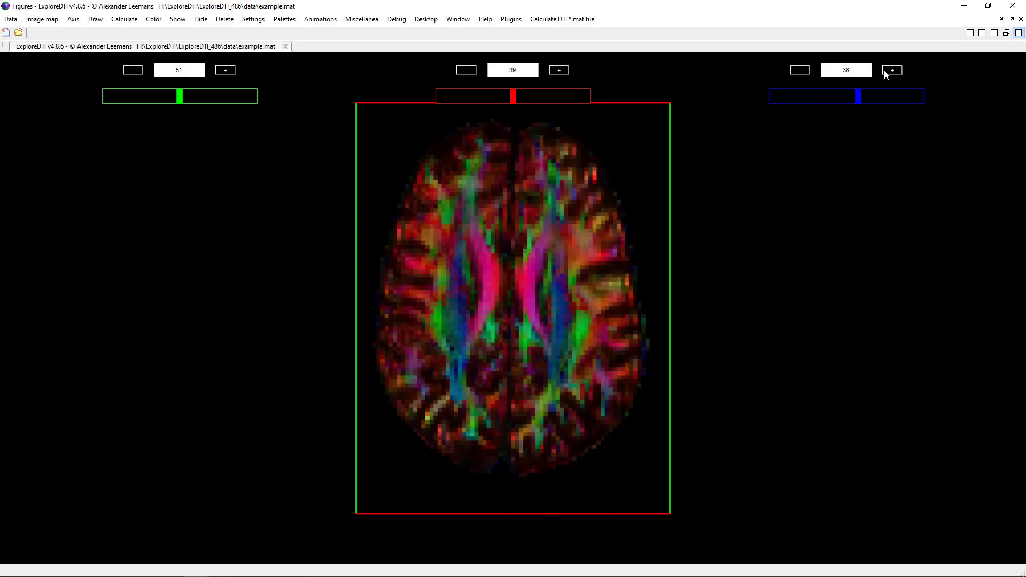
{"action": "left_click", "coordinate": [885, 75]}
{"action": "left_click", "coordinate": [886, 75]}
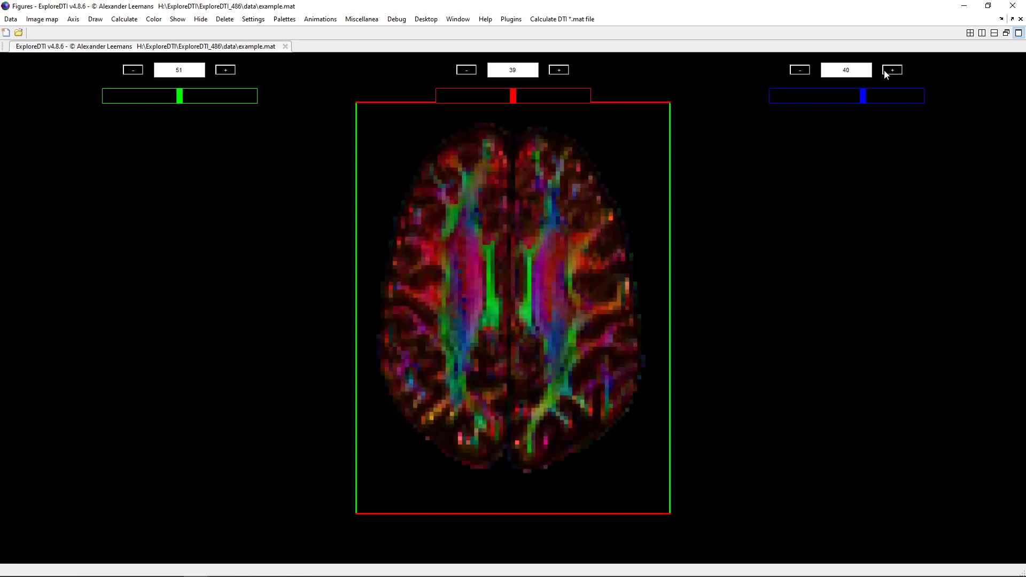
{"action": "left_click", "coordinate": [886, 75]}
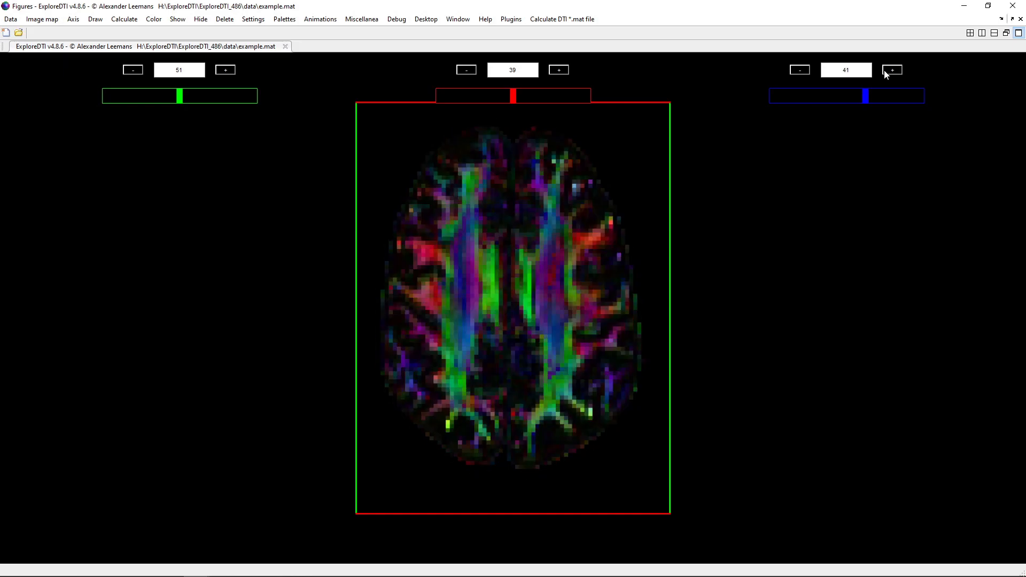
{"action": "left_click", "coordinate": [886, 75]}
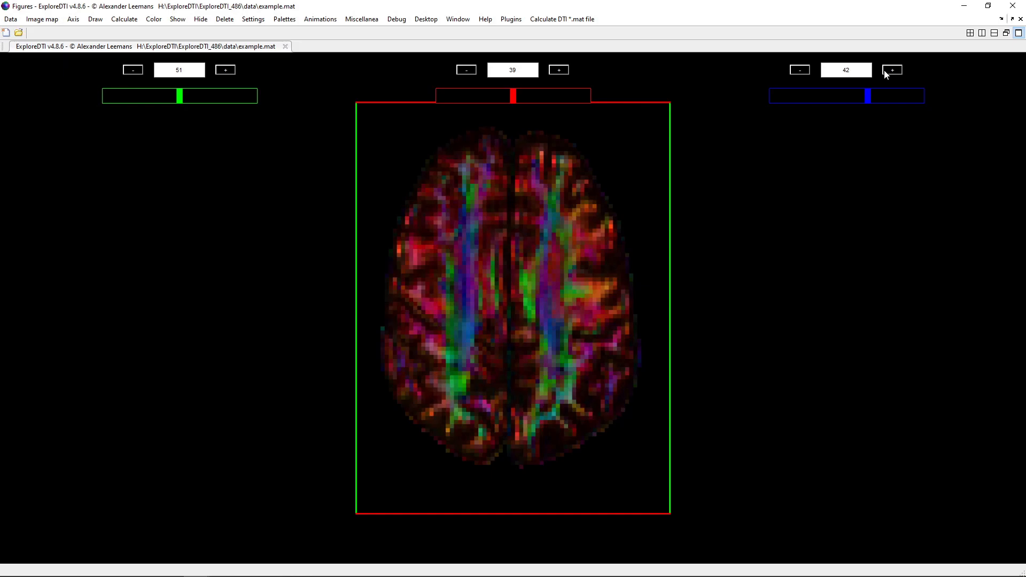
Open the SOLID QA GUI for the loaded data and set the B-value to 1000.
{"action": "left_click", "coordinate": [511, 20]}
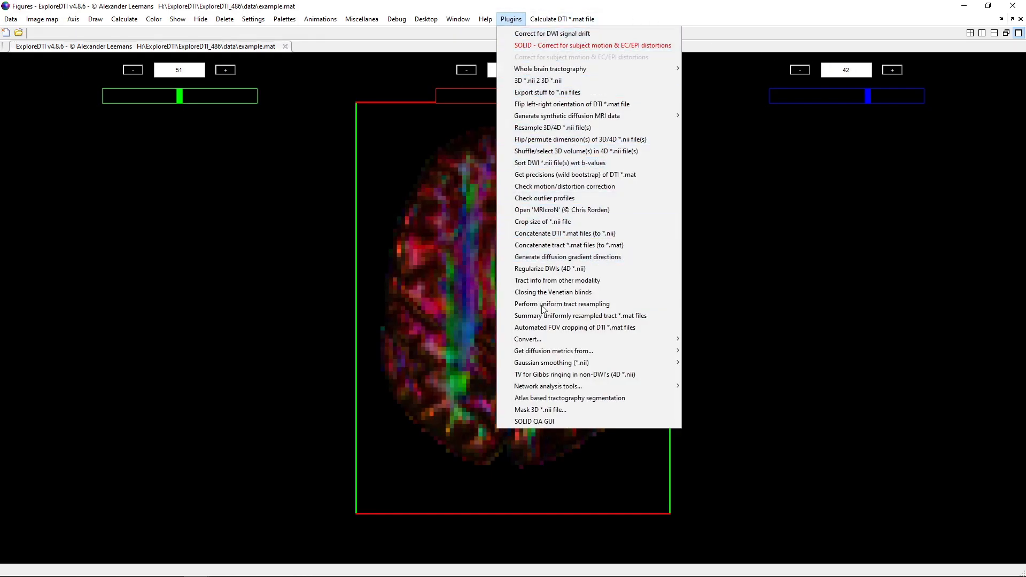
{"action": "left_click", "coordinate": [550, 425]}
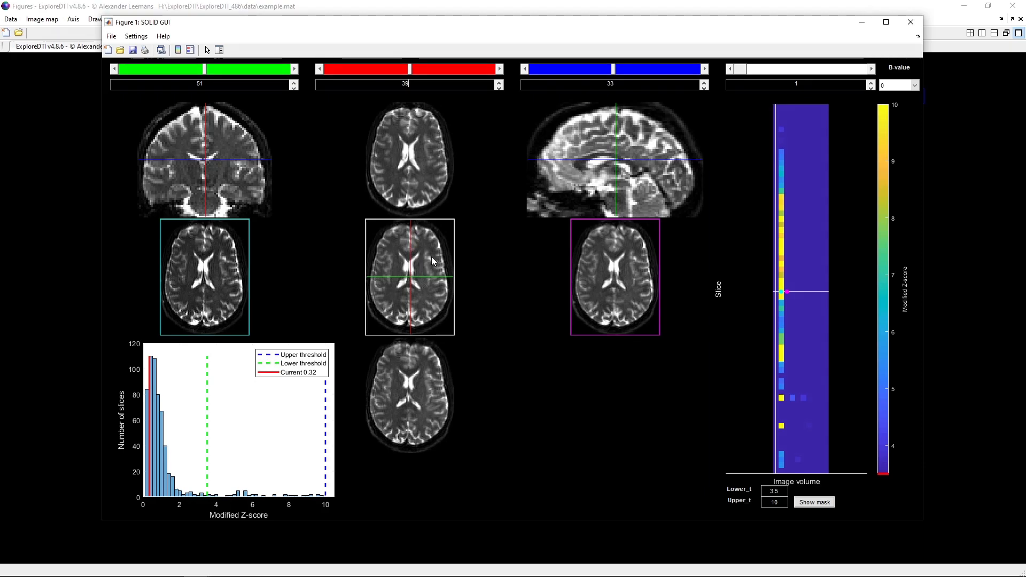
{"action": "left_click", "coordinate": [905, 86]}
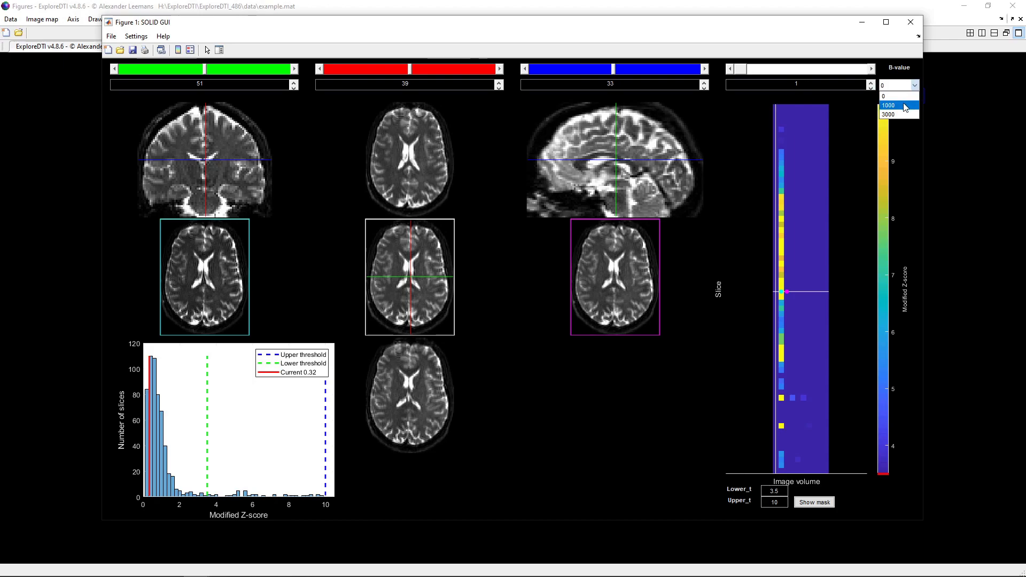
{"action": "left_click", "coordinate": [905, 106]}
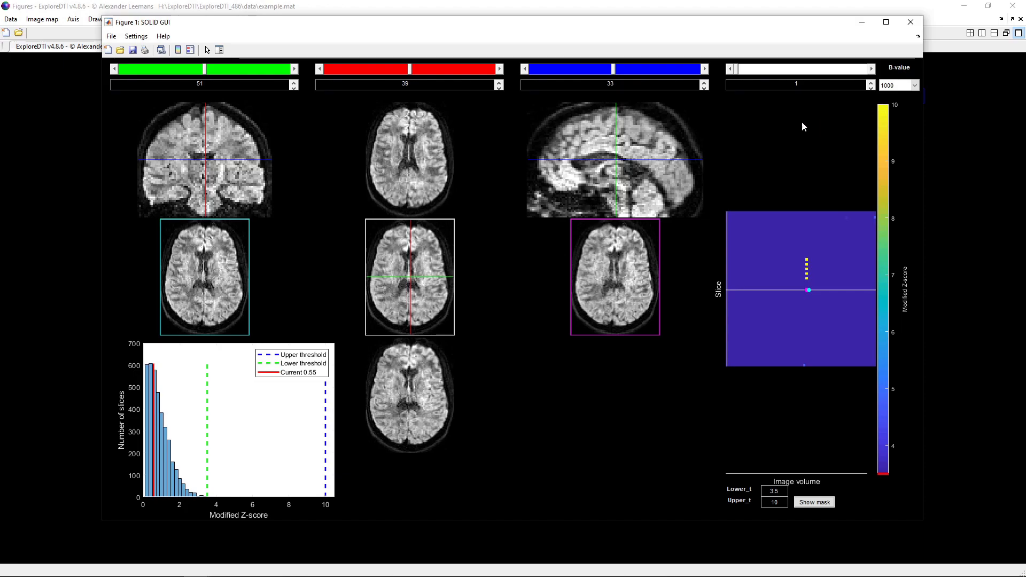
Browse the axial slices of the first b=1000 volume up to slice 43.
{"action": "scroll", "coordinate": [412, 299], "scroll_direction": "up", "scroll_amount": 4}
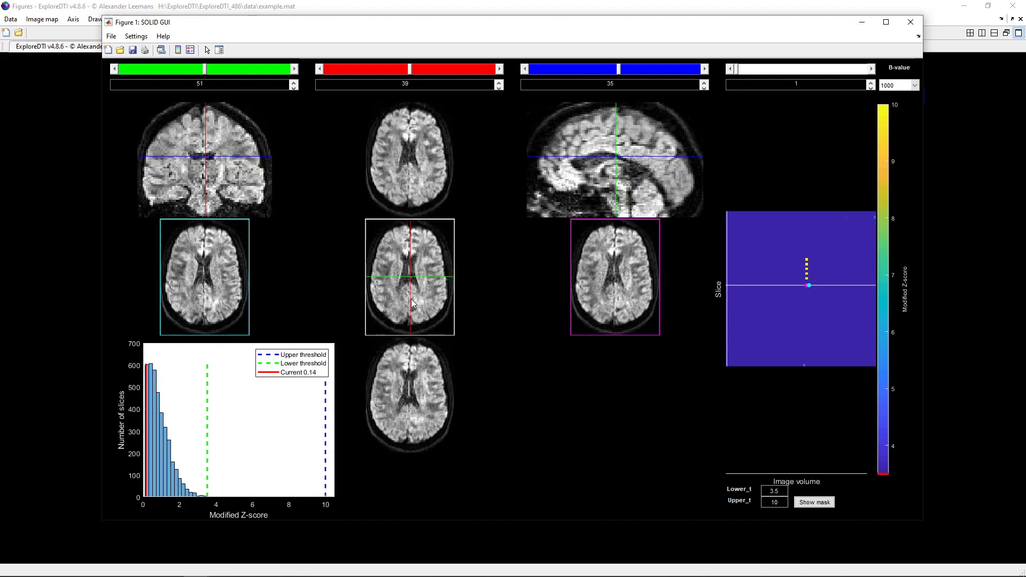
{"action": "scroll", "coordinate": [412, 299], "scroll_direction": "up", "scroll_amount": 5}
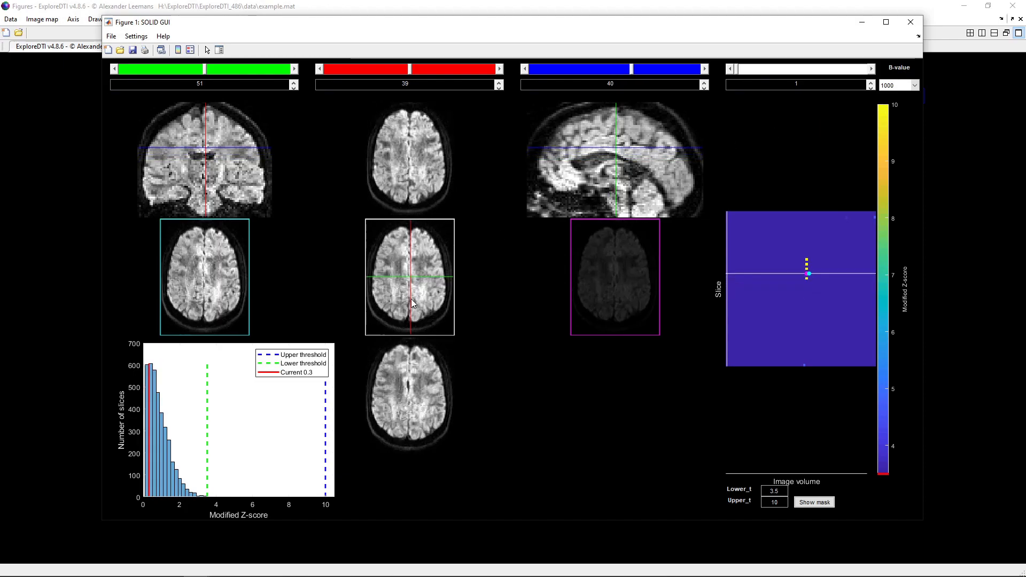
{"action": "scroll", "coordinate": [411, 299], "scroll_direction": "up", "scroll_amount": 1}
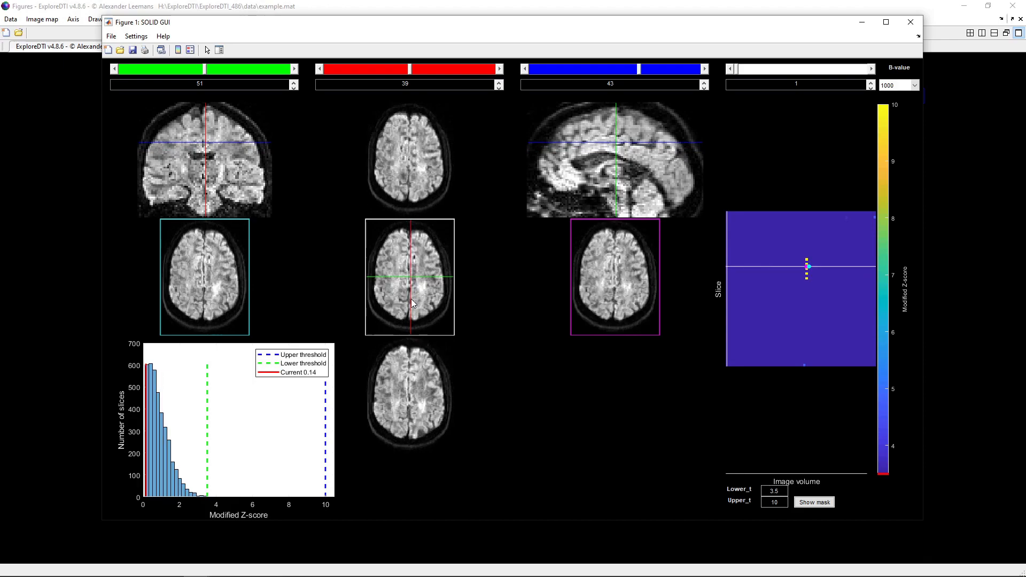
Step forward through the b=1000 image volumes to compare them.
{"action": "key", "text": "Right"}
{"action": "key", "text": "Right"}
{"action": "key", "text": "Right"}
{"action": "key", "text": "Right"}
{"action": "key", "text": "Right"}
{"action": "key", "text": "Right"}
{"action": "key", "text": "Right"}
{"action": "key", "text": "Right"}
{"action": "key", "text": "Right"}
{"action": "key", "text": "Right"}
{"action": "key", "text": "Right"}
{"action": "key", "text": "Right"}
{"action": "key", "text": "Right"}
{"action": "key", "text": "Right"}
{"action": "key", "text": "Right"}
{"action": "key", "text": "Right"}
{"action": "key", "text": "Right"}
{"action": "key", "text": "Right"}
Go to image volume 15 and view the slice planes at about 37.7, 32.3 and 44.1.
{"action": "left_click_drag", "start_coordinate": [792, 71], "coordinate": [764, 70]}
{"action": "mouse_move", "coordinate": [639, 68]}
{"action": "left_mouse_down"}
{"action": "mouse_move", "coordinate": [599, 65]}
{"action": "mouse_move", "coordinate": [646, 69]}
{"action": "left_mouse_up"}
{"action": "mouse_move", "coordinate": [410, 68]}
{"action": "left_mouse_down"}
{"action": "mouse_move", "coordinate": [427, 67]}
{"action": "mouse_move", "coordinate": [396, 68]}
{"action": "left_mouse_up"}
{"action": "mouse_move", "coordinate": [205, 69]}
{"action": "left_mouse_down"}
{"action": "mouse_move", "coordinate": [239, 71]}
{"action": "mouse_move", "coordinate": [206, 70]}
{"action": "left_mouse_up"}
{"action": "scroll", "coordinate": [220, 164], "scroll_direction": "down", "scroll_amount": 4}
{"action": "scroll", "coordinate": [219, 164], "scroll_direction": "down", "scroll_amount": 5}
{"action": "scroll", "coordinate": [628, 164], "scroll_direction": "up", "scroll_amount": 4}
{"action": "scroll", "coordinate": [627, 164], "scroll_direction": "down", "scroll_amount": 9}
{"action": "scroll", "coordinate": [434, 261], "scroll_direction": "down", "scroll_amount": 3}
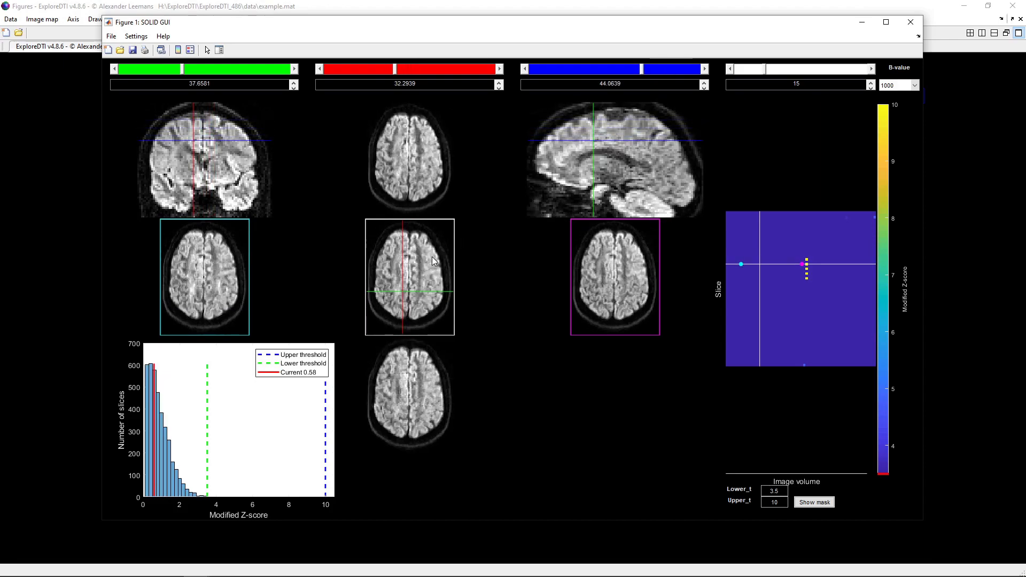
Select the outlier at volume 35, slice 42 in the modified Z-score map and examine its neighbouring slices up to 46.
{"action": "left_click", "coordinate": [808, 270]}
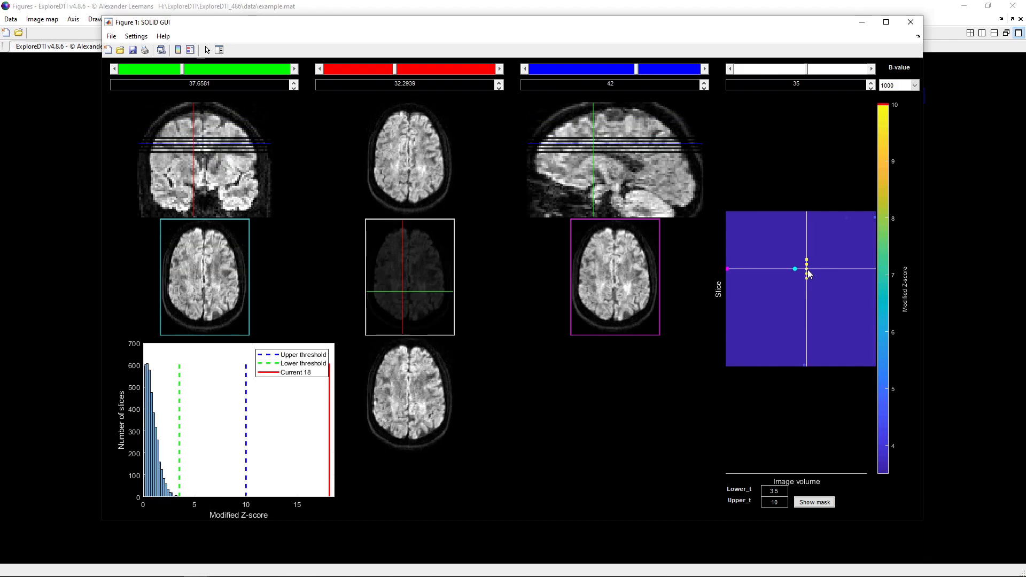
{"action": "scroll", "coordinate": [421, 256], "scroll_direction": "up", "scroll_amount": 3}
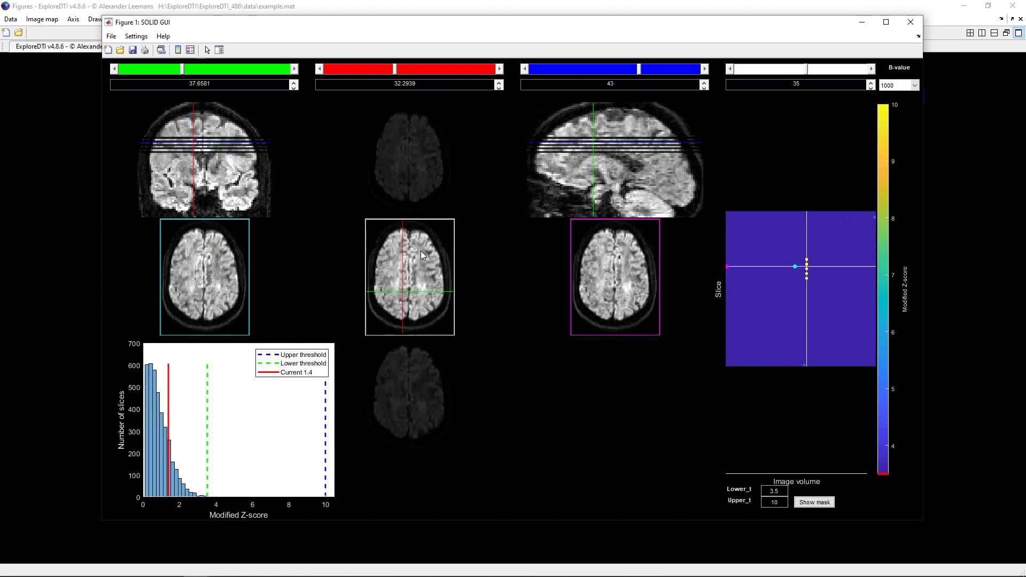
{"action": "scroll", "coordinate": [421, 252], "scroll_direction": "down", "scroll_amount": 1}
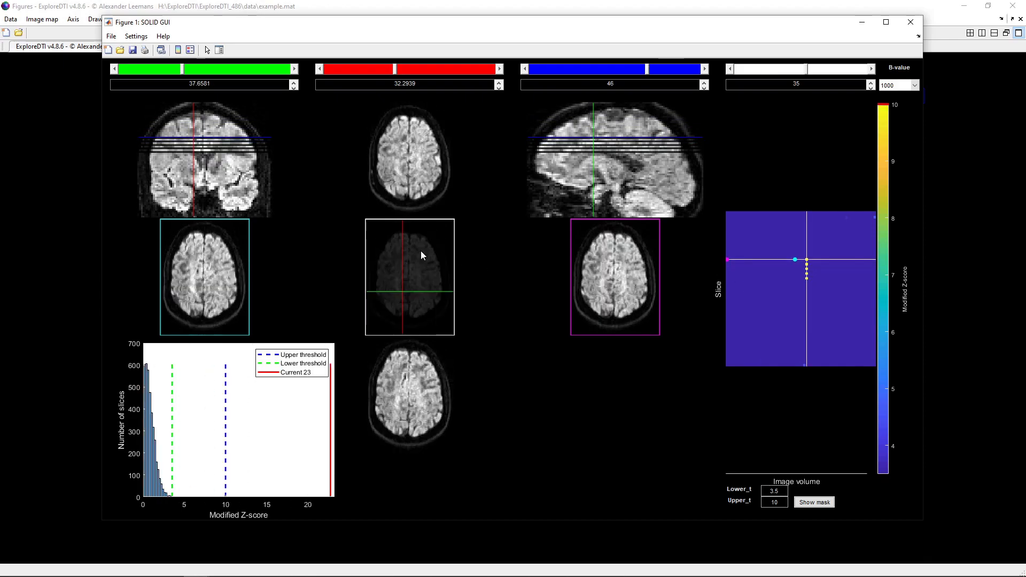
{"action": "scroll", "coordinate": [421, 252], "scroll_direction": "up", "scroll_amount": 1}
{"action": "scroll", "coordinate": [421, 252], "scroll_direction": "down", "scroll_amount": 1}
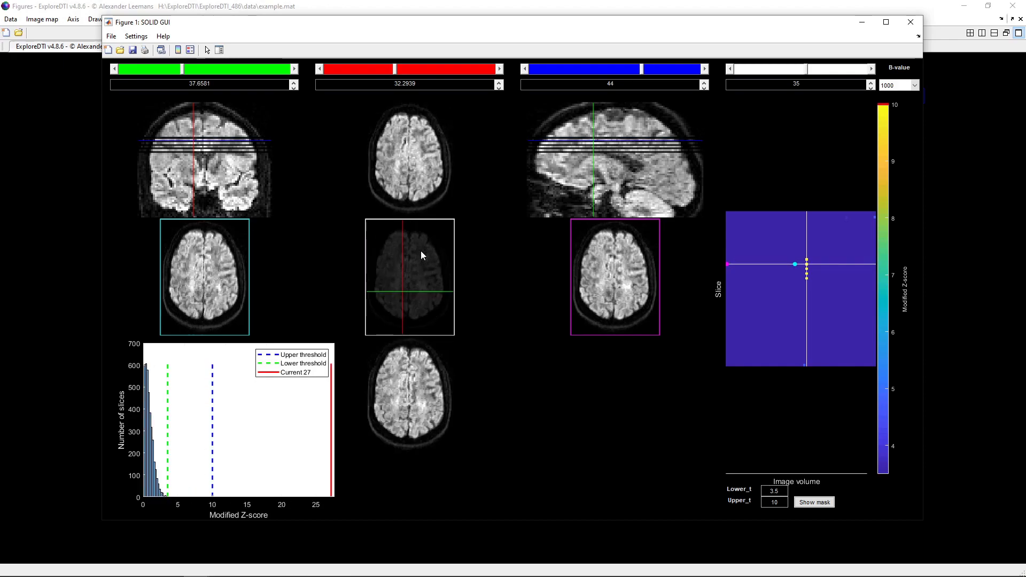
{"action": "scroll", "coordinate": [421, 252], "scroll_direction": "down", "scroll_amount": 1}
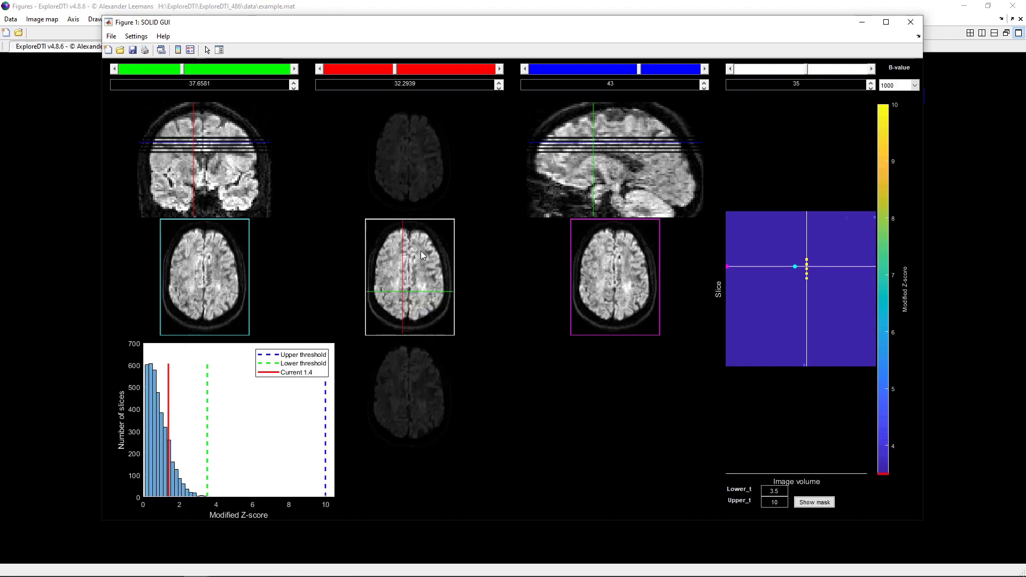
Overlay the brain mask on the slice views to check its coverage, and hide it again.
{"action": "left_click", "coordinate": [813, 503]}
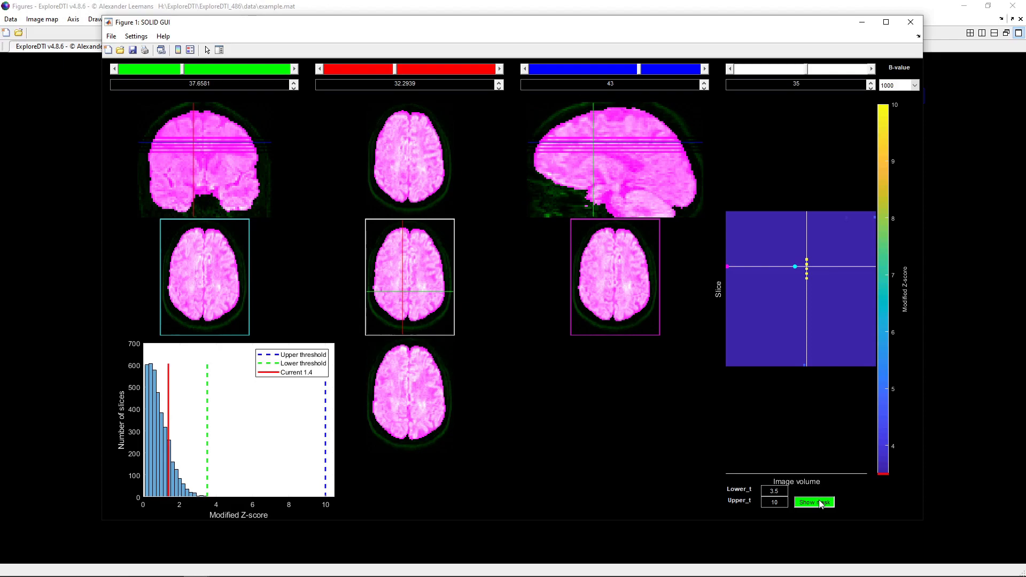
{"action": "left_click", "coordinate": [822, 504]}
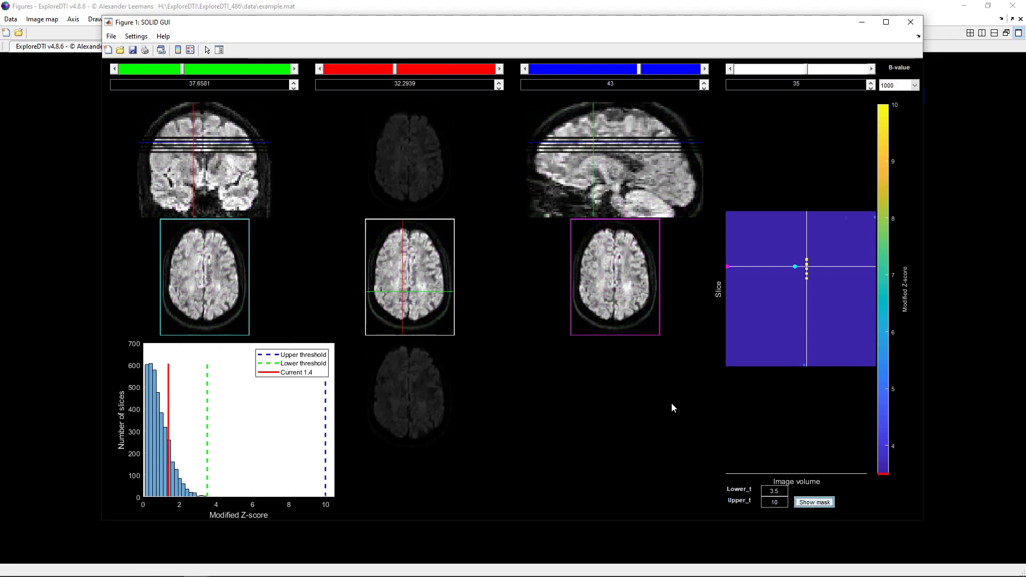
Switch through the other SOLID metrics to compare the outlier map and histogram, and return to the original metric.
{"action": "left_click", "coordinate": [136, 36]}
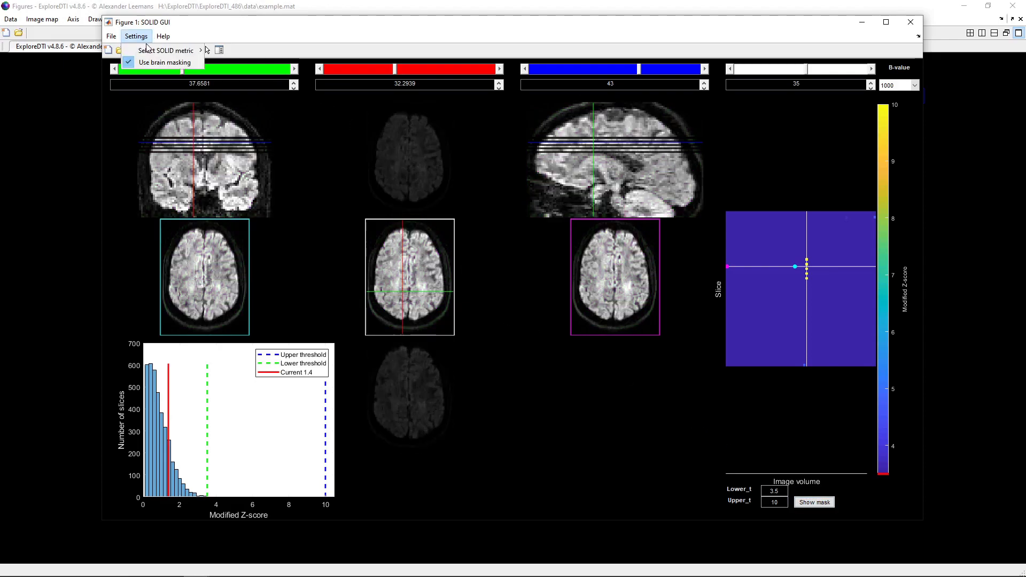
{"action": "mouse_move", "coordinate": [182, 51]}
{"action": "left_click", "coordinate": [224, 76]}
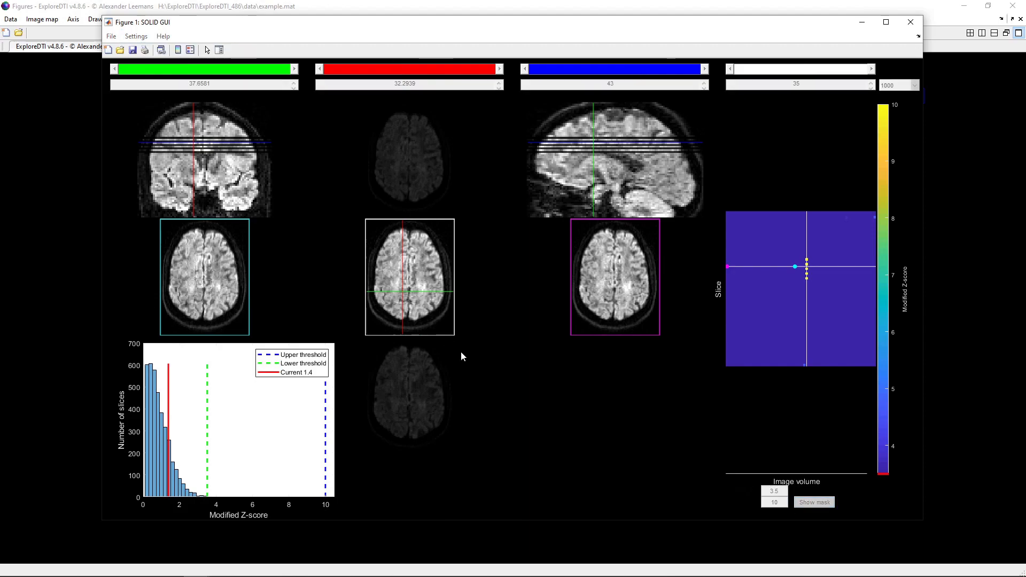
{"action": "left_click", "coordinate": [136, 36]}
{"action": "mouse_move", "coordinate": [182, 50]}
{"action": "left_click", "coordinate": [248, 79]}
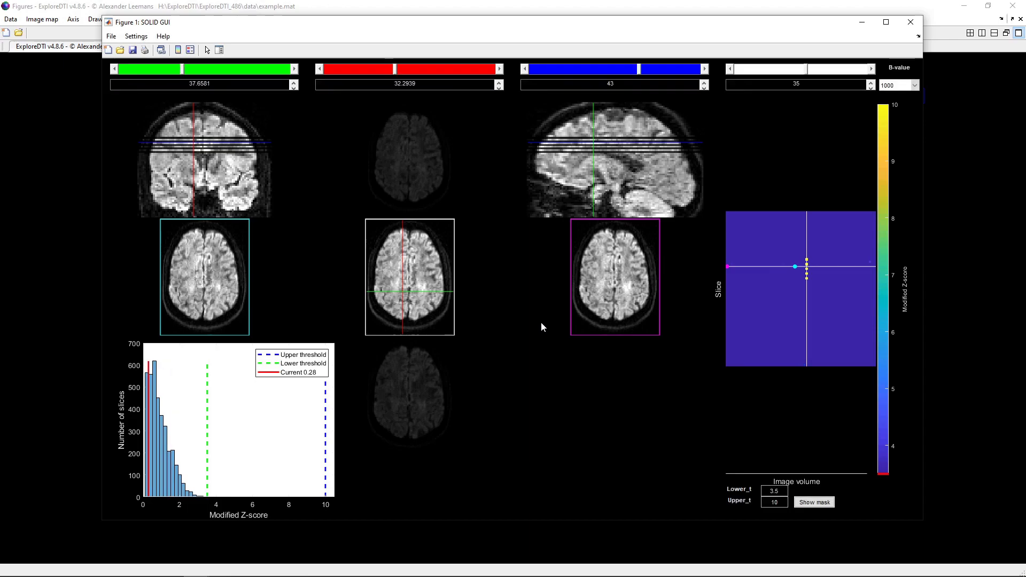
{"action": "left_click", "coordinate": [135, 36]}
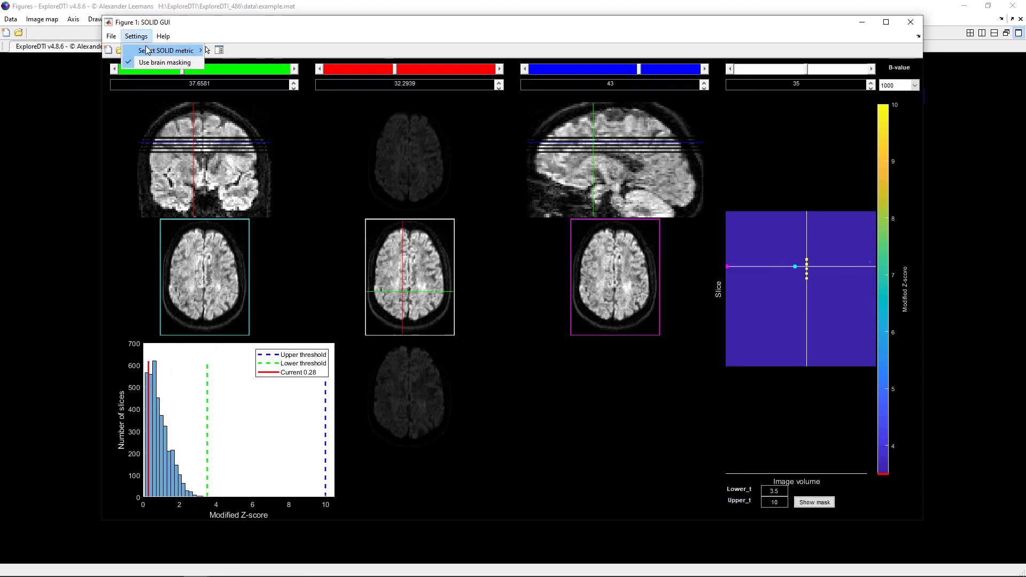
{"action": "mouse_move", "coordinate": [177, 50]}
{"action": "left_click", "coordinate": [219, 53]}
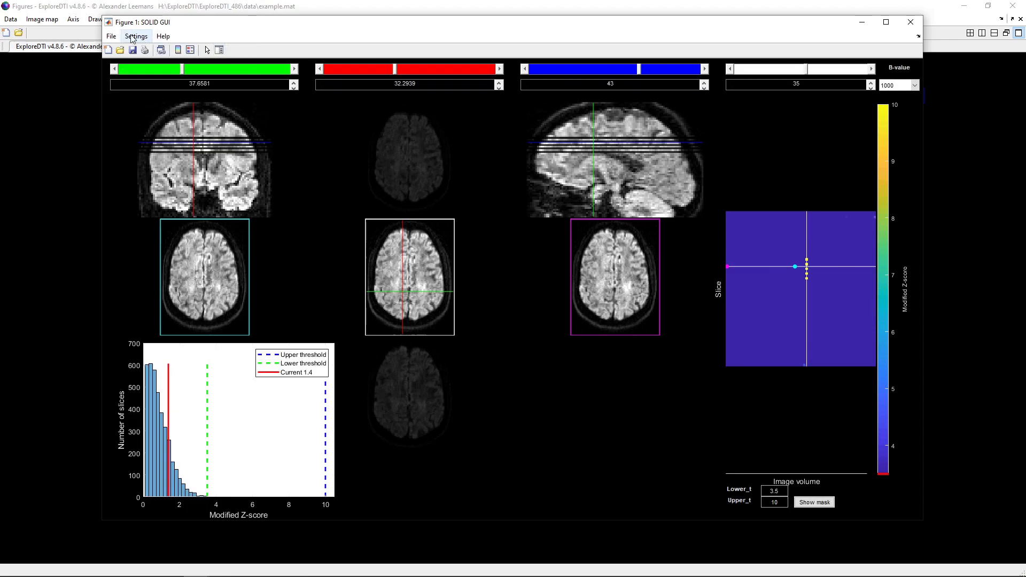
Close the SOLID GUI figure and return to the main ExploreDTI view.
{"action": "left_click", "coordinate": [160, 36]}
{"action": "mouse_move", "coordinate": [112, 36]}
{"action": "left_click", "coordinate": [133, 62]}
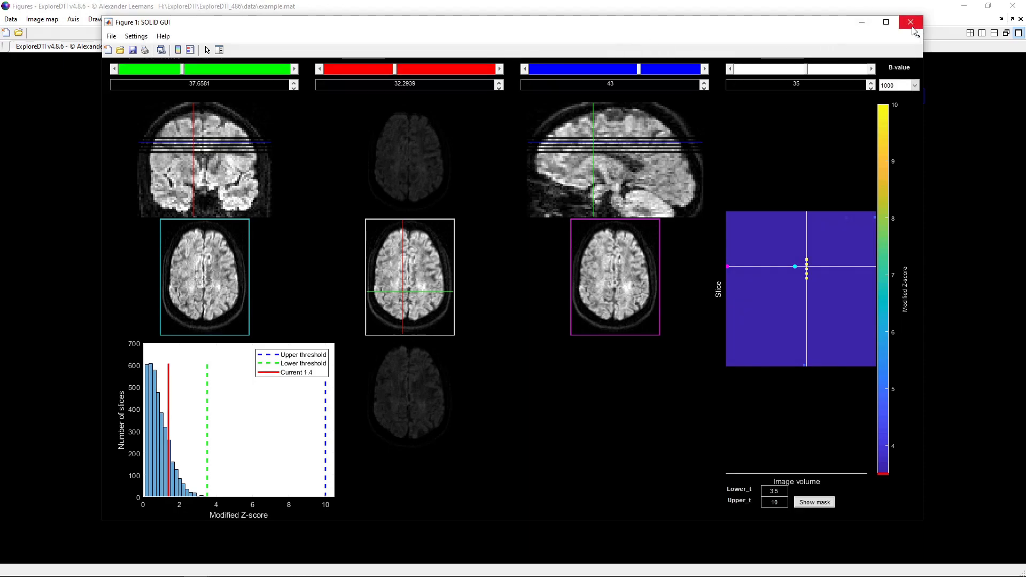
{"action": "left_click", "coordinate": [912, 27]}
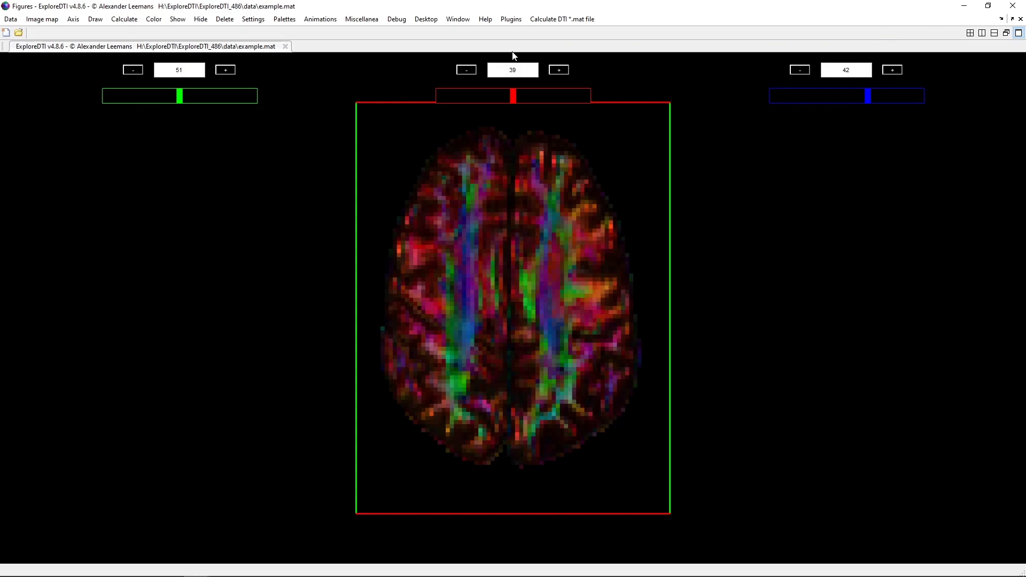
Run the SOLID correction for subject motion and EC/EPI distortions on the single data set example.mat in the data folder.
{"action": "left_click", "coordinate": [513, 20]}
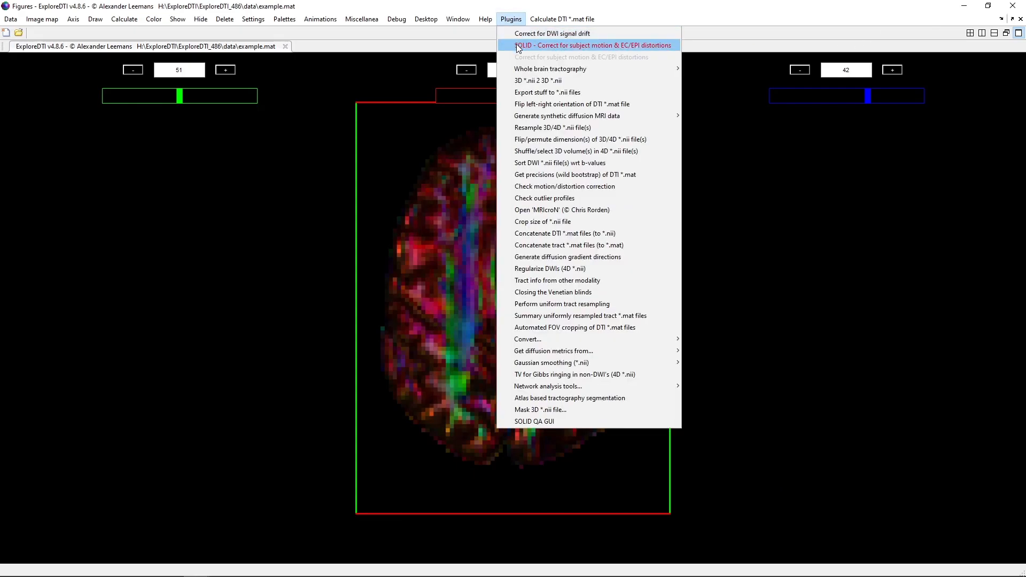
{"action": "left_click", "coordinate": [518, 46]}
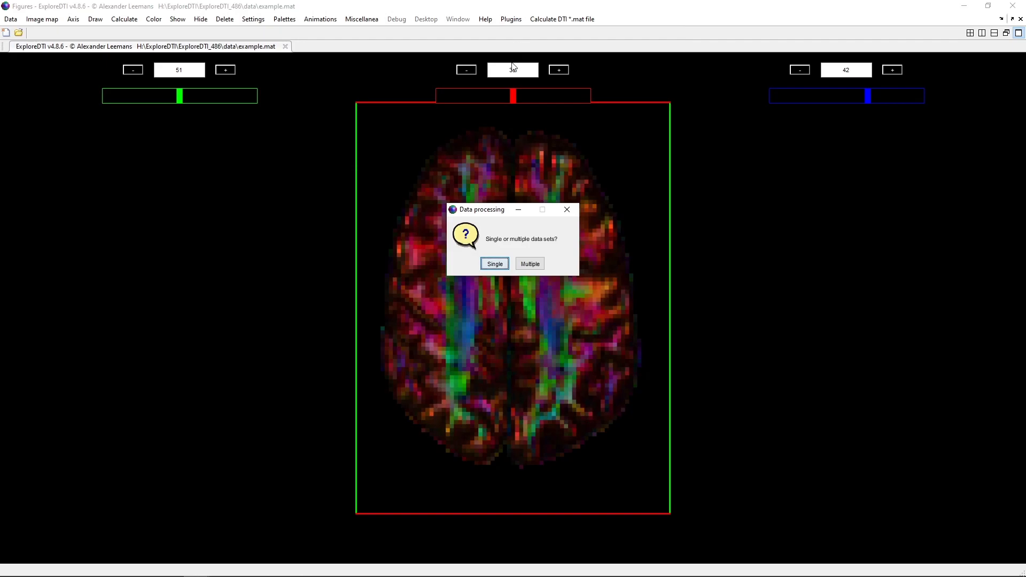
{"action": "left_click", "coordinate": [496, 267]}
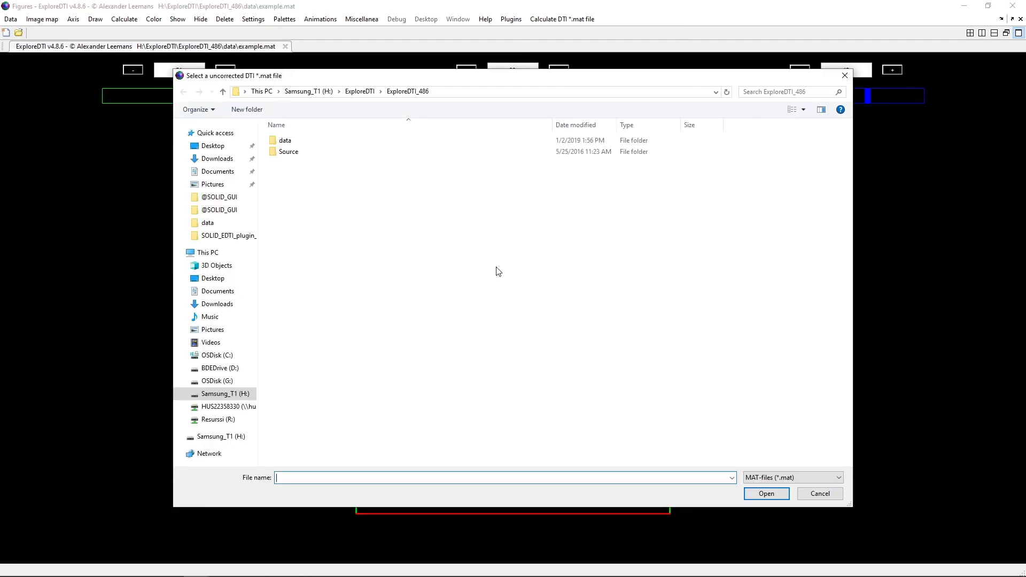
{"action": "double_click", "coordinate": [326, 143]}
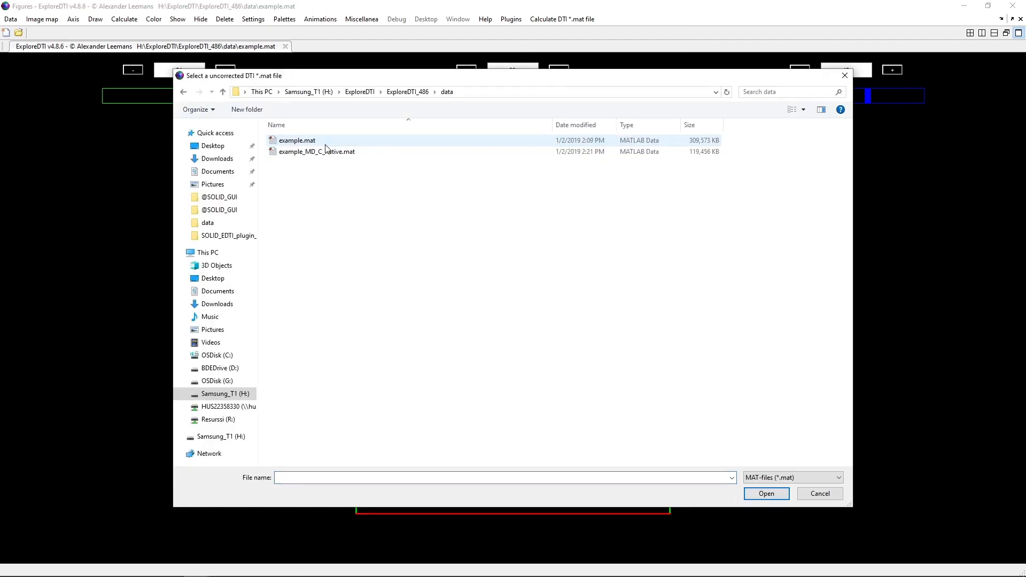
{"action": "left_click", "coordinate": [324, 143]}
{"action": "left_click", "coordinate": [767, 493]}
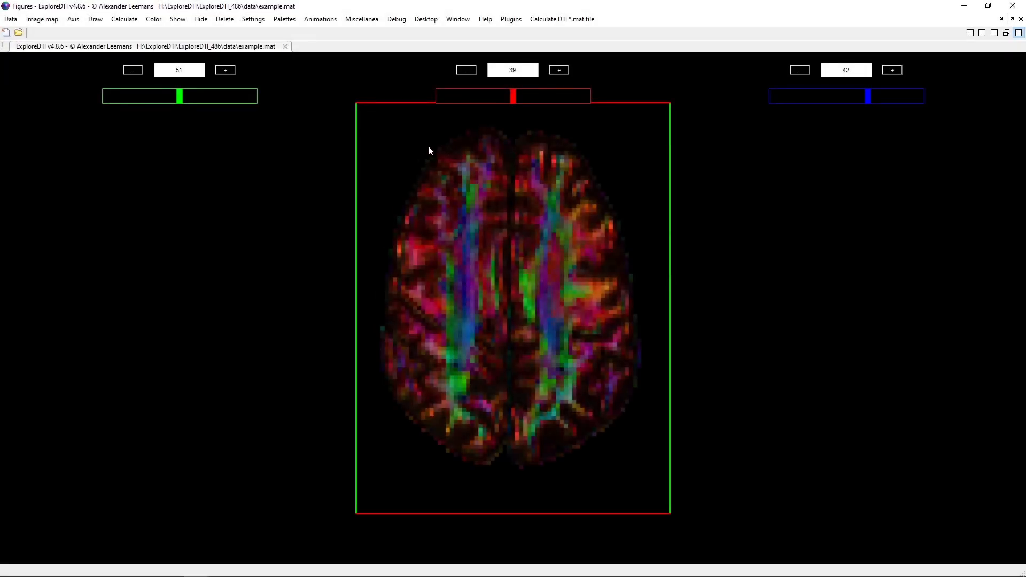
Load the corrected DTI file example_MD_C_native.mat from the data folder.
{"action": "left_click", "coordinate": [20, 20]}
{"action": "left_click", "coordinate": [53, 33]}
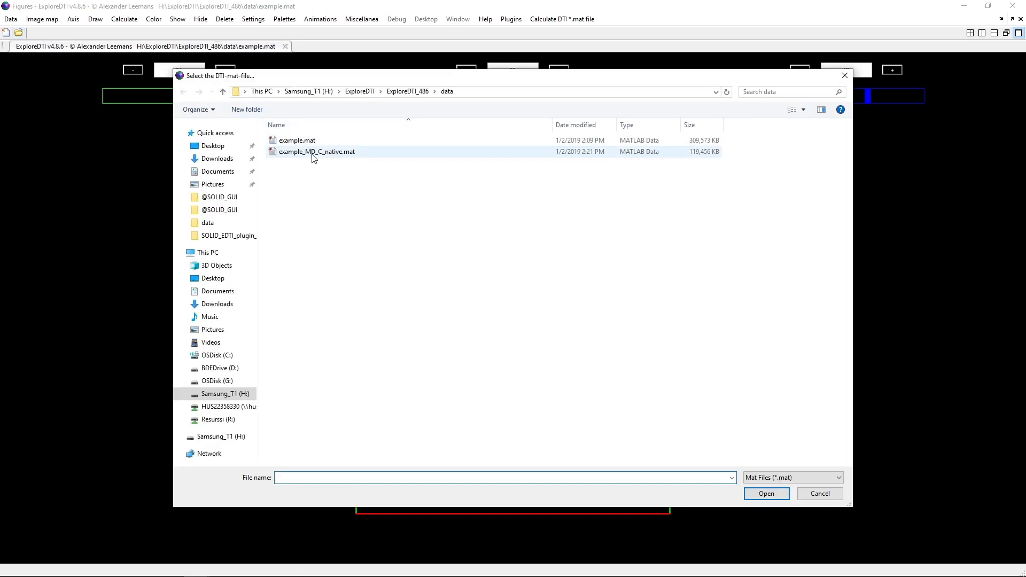
{"action": "double_click", "coordinate": [312, 153]}
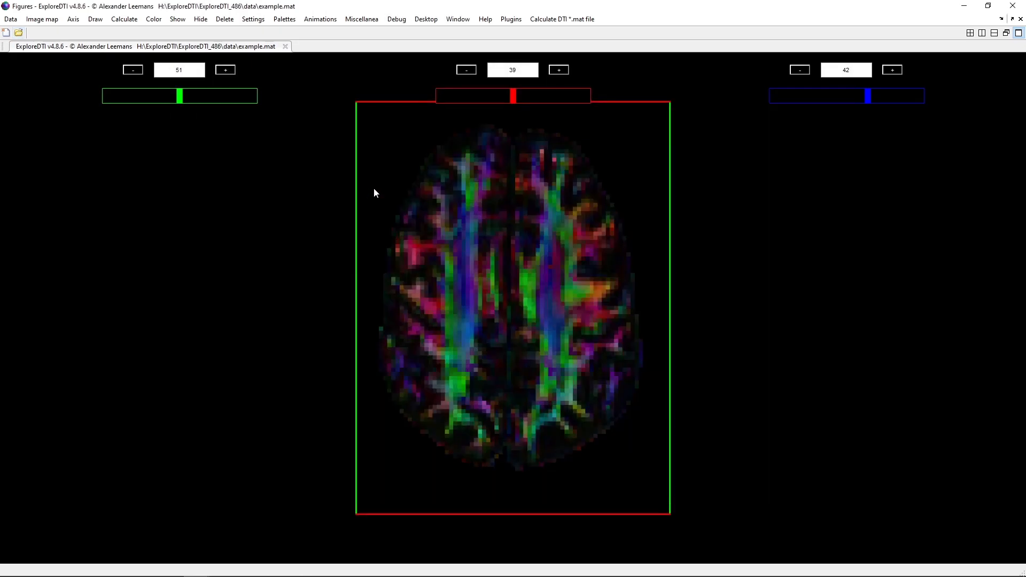
Browse the corrected color-coded axial slices down from slice 42 to slice 33.
{"action": "left_click", "coordinate": [800, 70]}
{"action": "left_click", "coordinate": [794, 70]}
{"action": "left_click", "coordinate": [795, 70]}
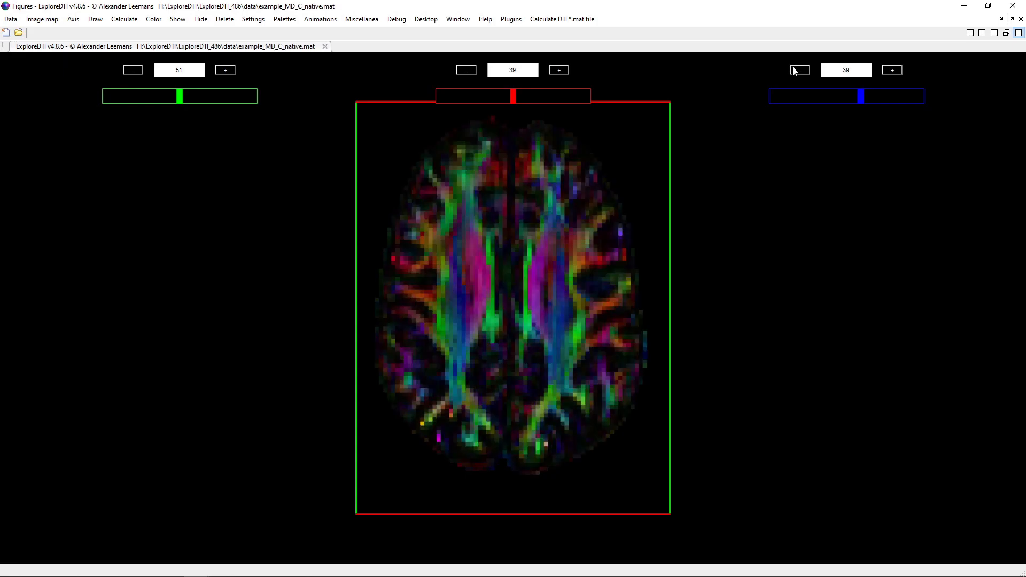
{"action": "left_click", "coordinate": [794, 70]}
{"action": "left_click", "coordinate": [794, 70]}
{"action": "left_click", "coordinate": [794, 70]}
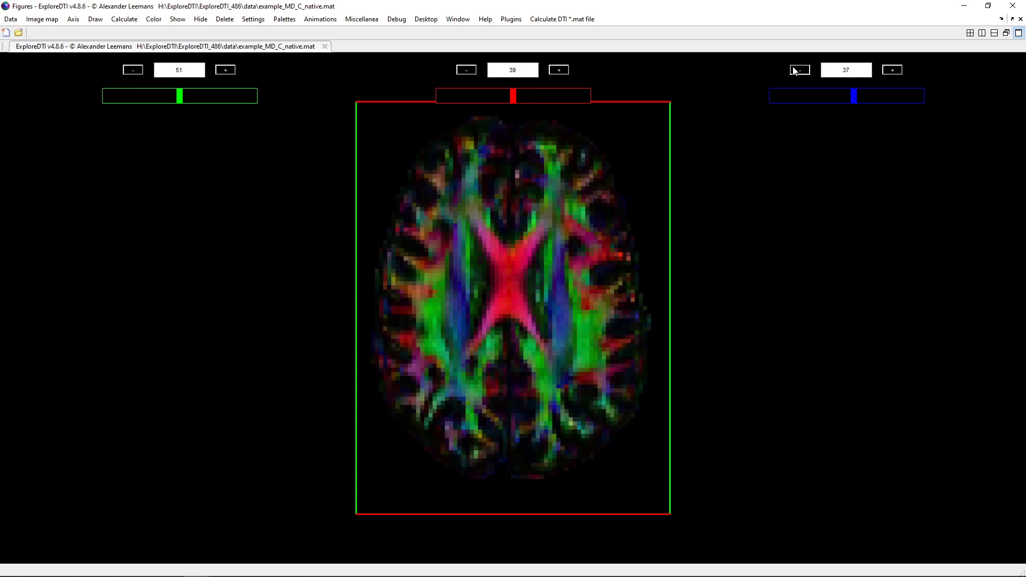
{"action": "left_click", "coordinate": [795, 70]}
{"action": "left_click", "coordinate": [794, 70]}
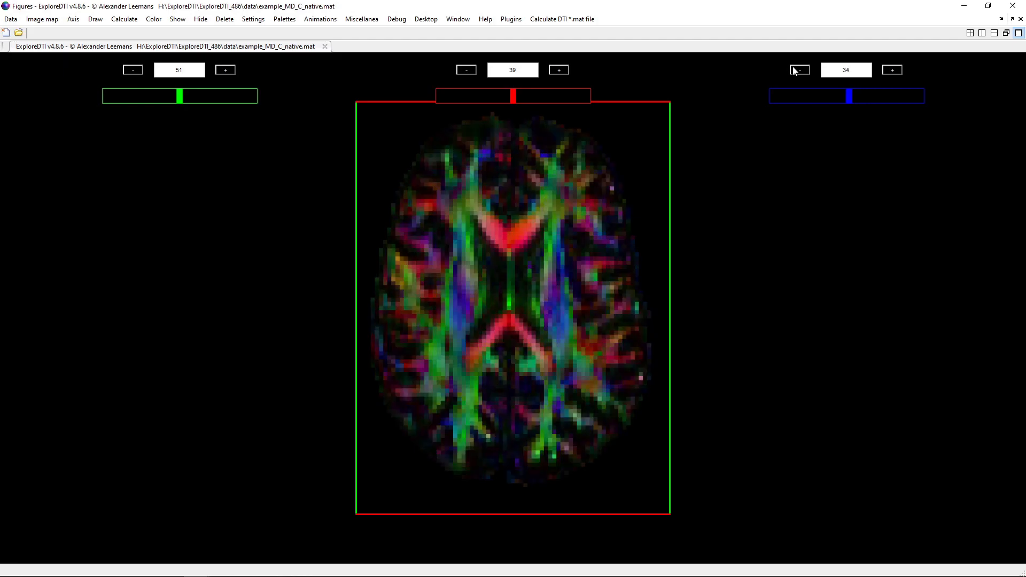
{"action": "left_click", "coordinate": [795, 70]}
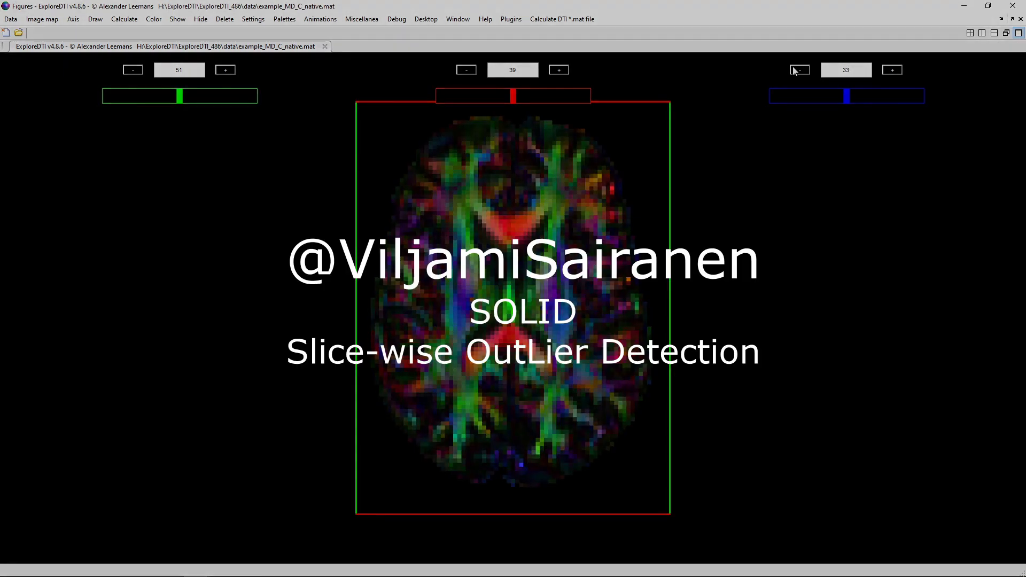